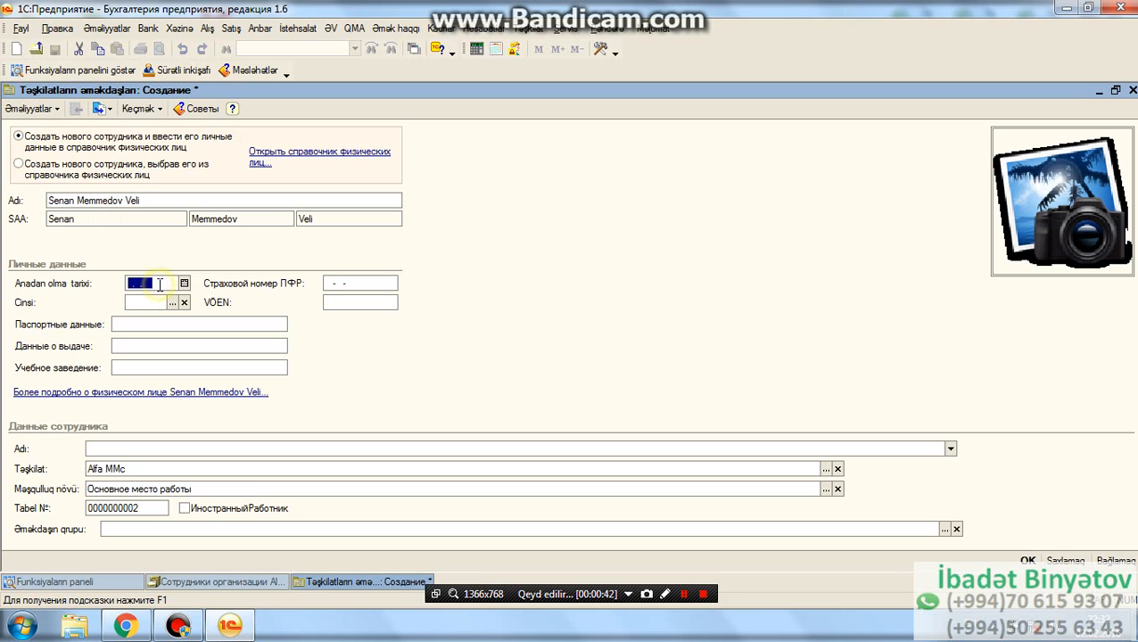
# - Enter the new employee's date of birth and set the gender to Мужской
pyautogui.write('01.01.1985')
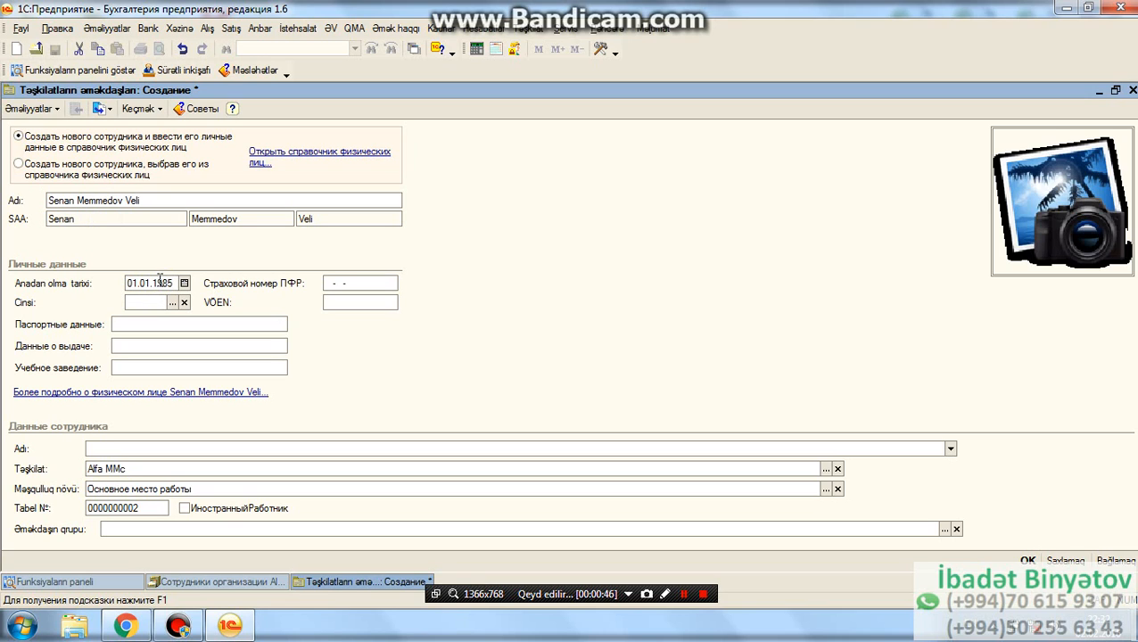
pyautogui.click(172, 302)
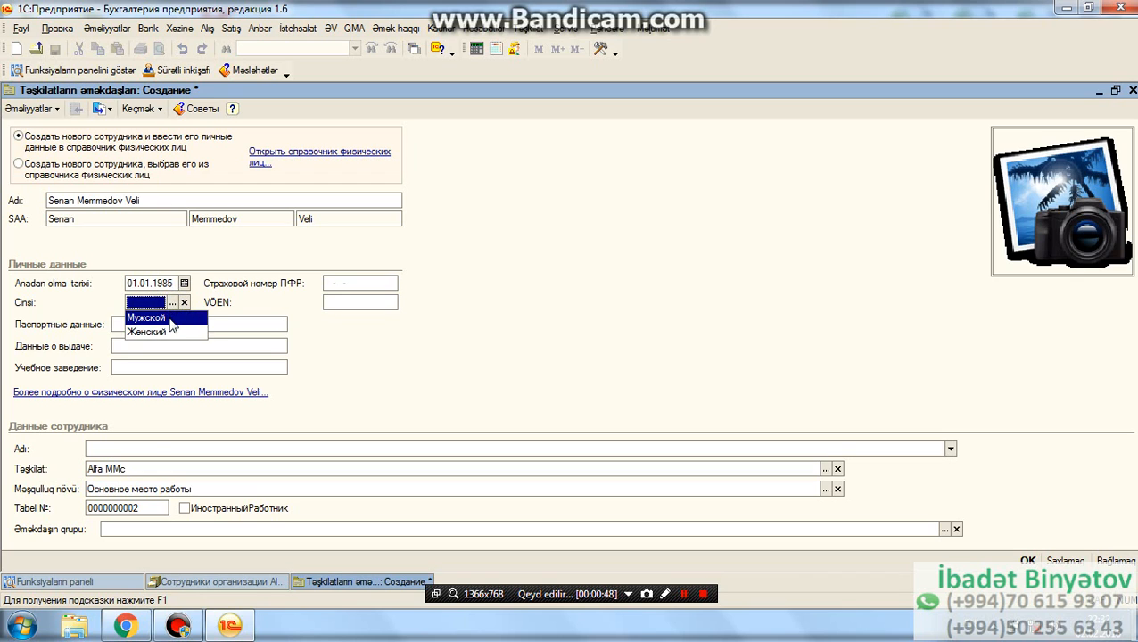
pyautogui.click(151, 314)
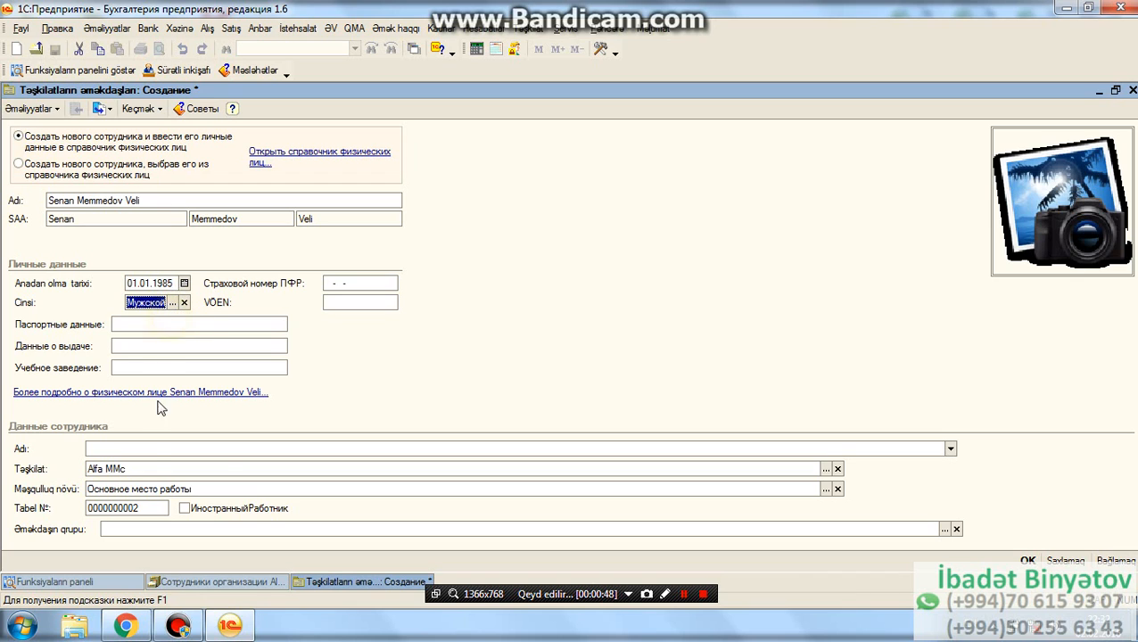
pyautogui.click(1088, 207)
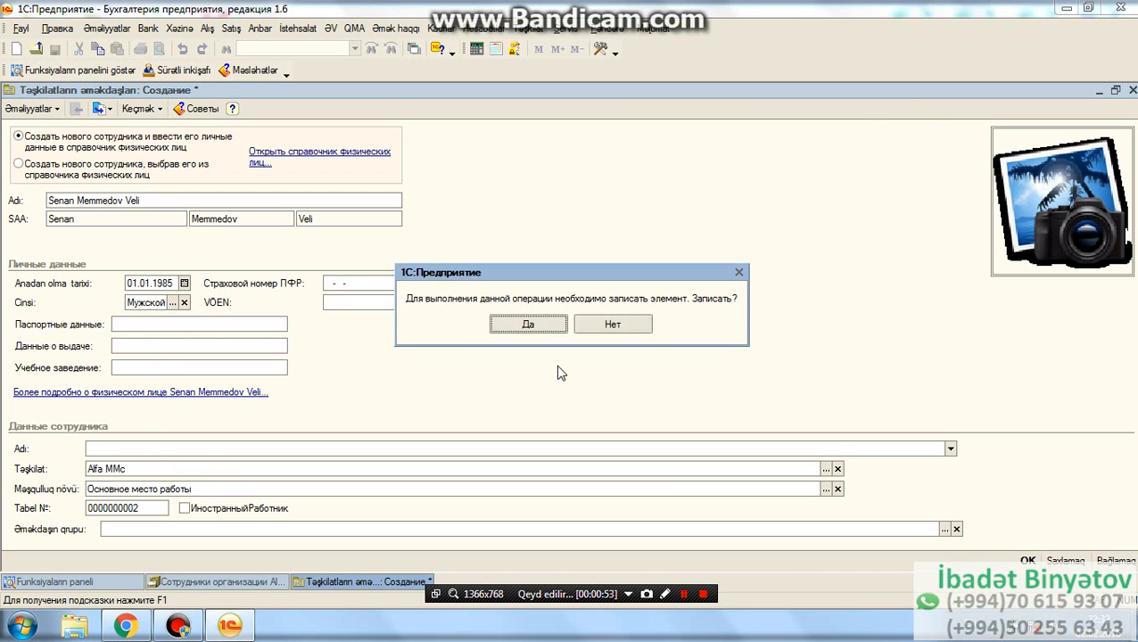
pyautogui.click(528, 323)
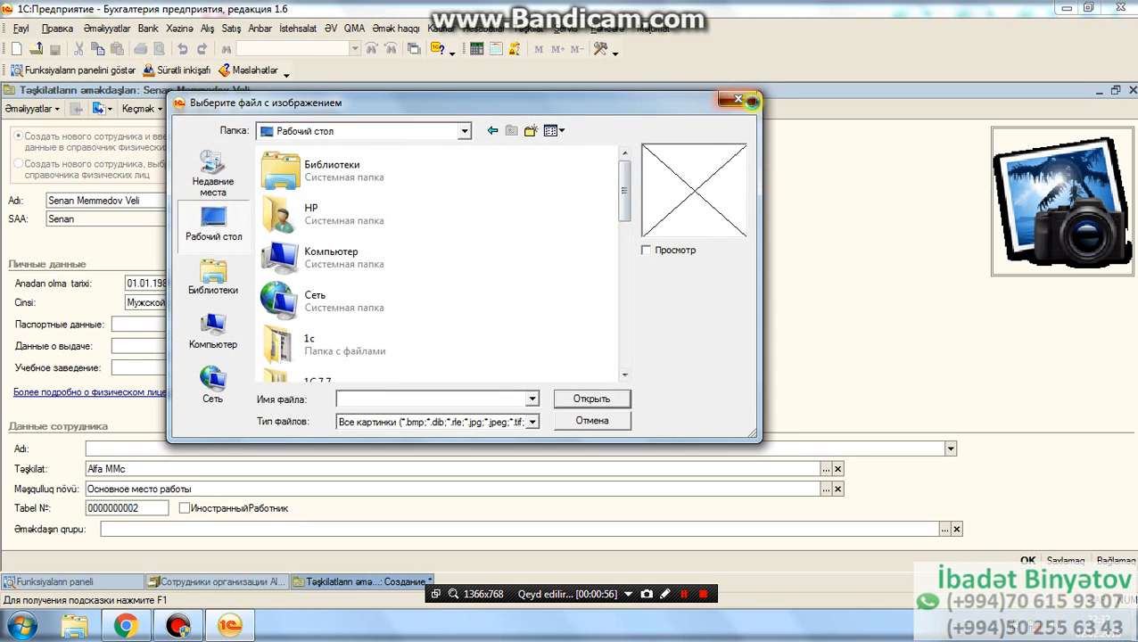
pyautogui.click(738, 99)
# - Save the new employee's record and close the Alfa MMc employee list
pyautogui.click(1027, 560)
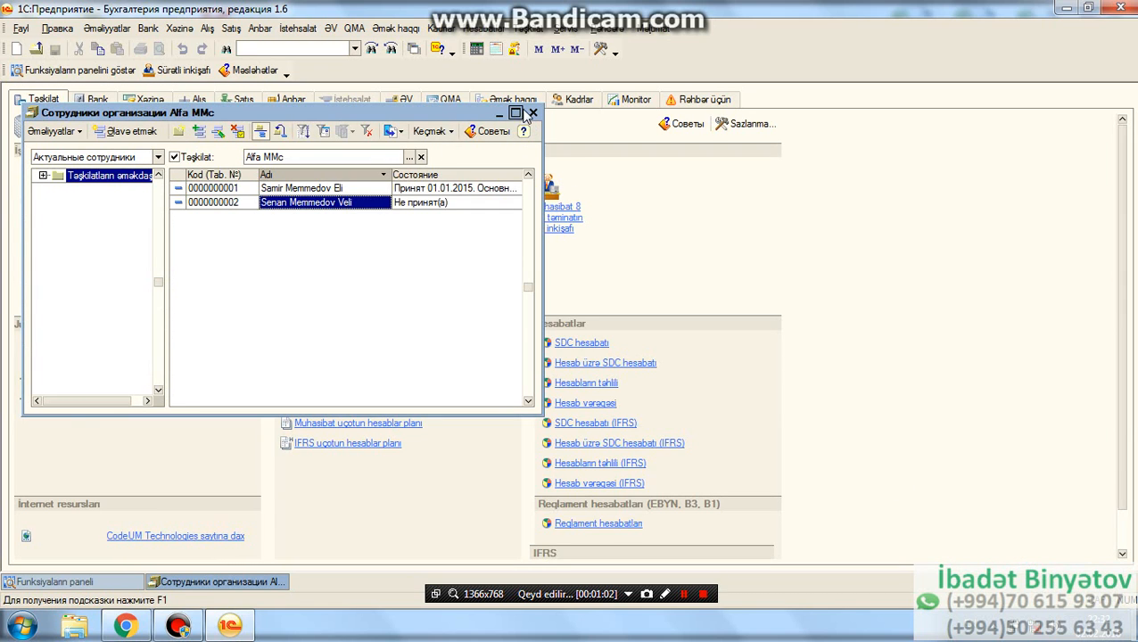
pyautogui.click(532, 114)
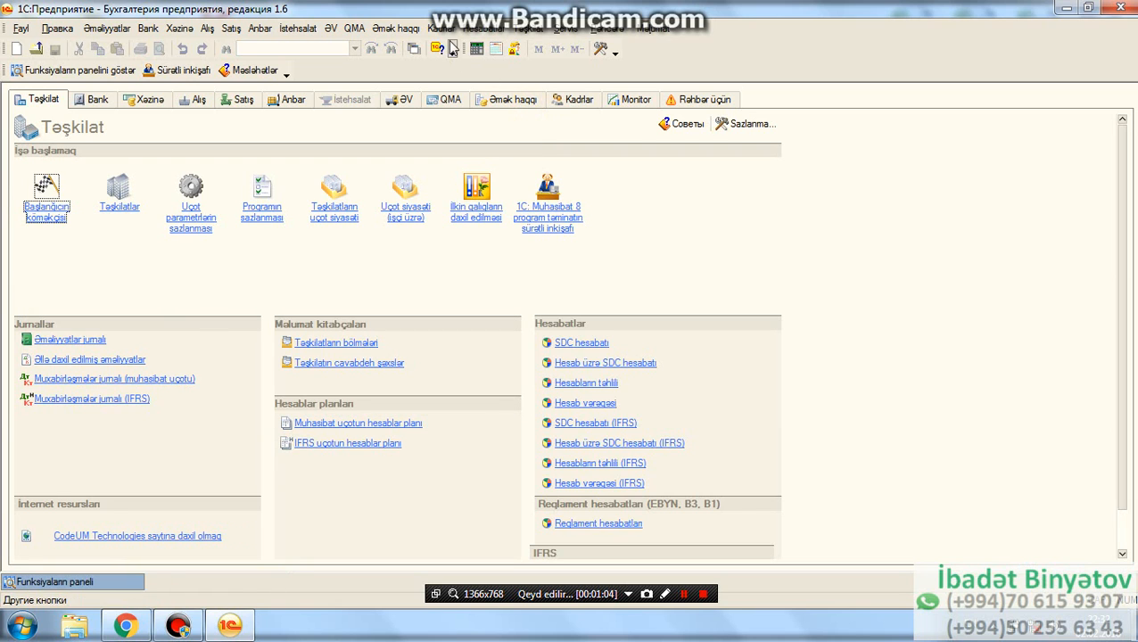
# - Create a new Təşkilata işə qəbul hiring document and add the newly registered employee as its first row
pyautogui.click(445, 30)
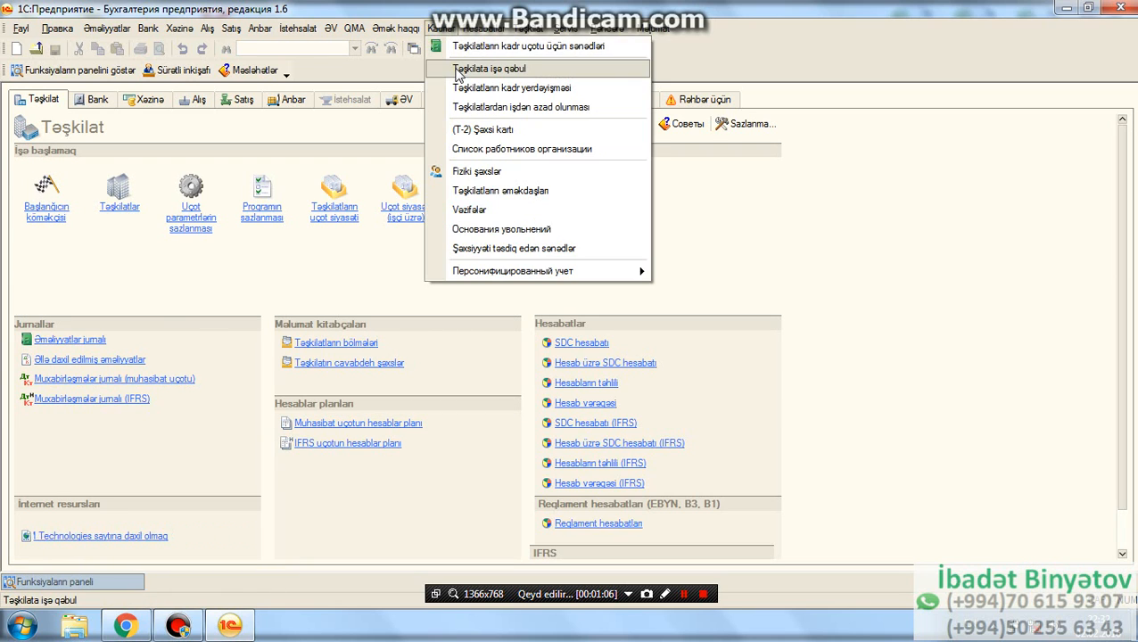
pyautogui.click(458, 70)
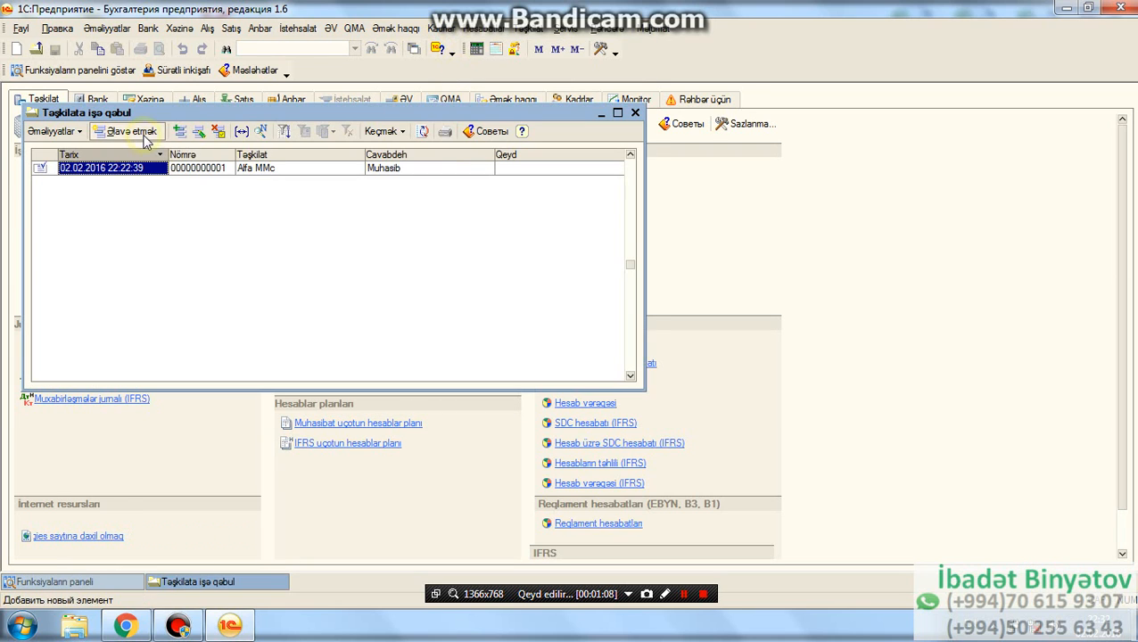
pyautogui.click(130, 132)
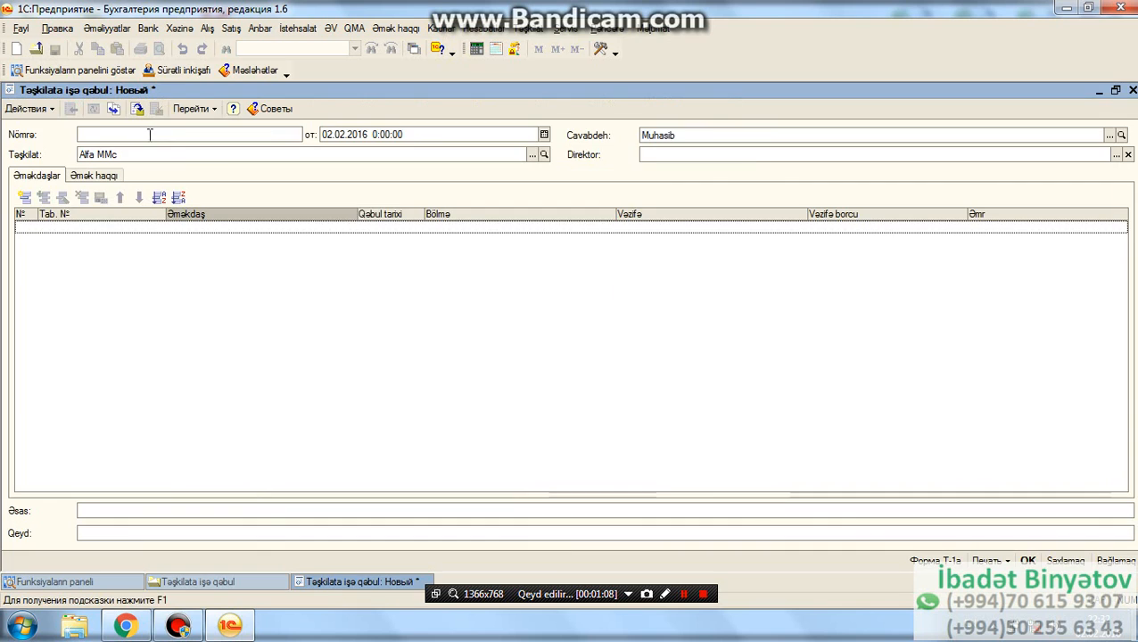
pyautogui.click(25, 197)
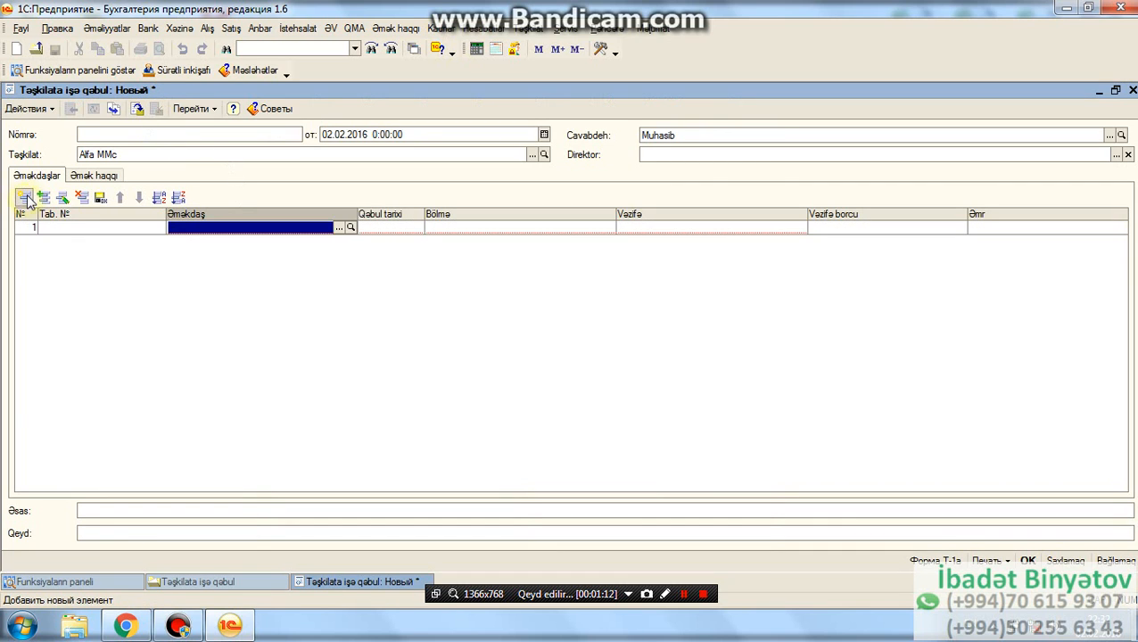
pyautogui.click(336, 229)
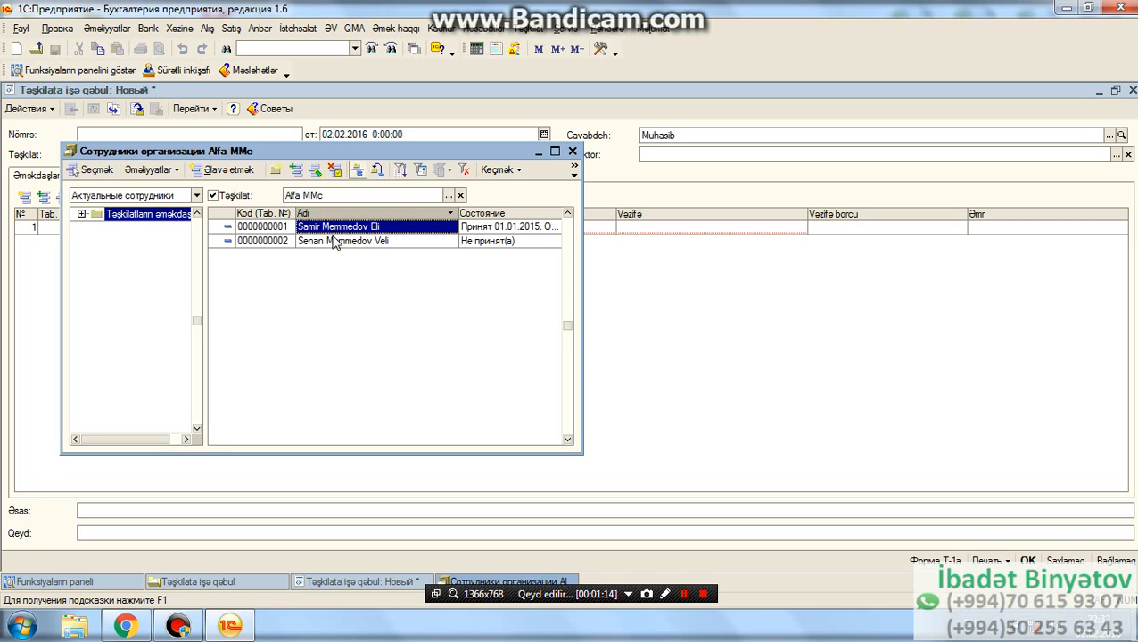
pyautogui.doubleClick(335, 242)
# - Set the employee's hiring date to 01.01.2015 and the department to maliye
pyautogui.click(386, 228)
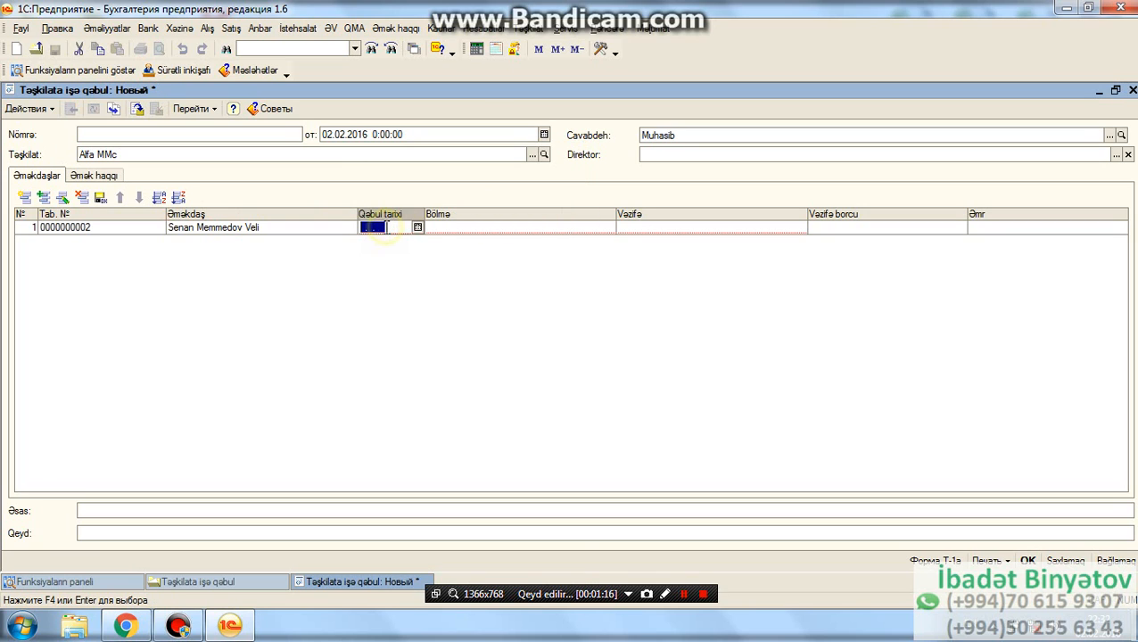
pyautogui.write('01.01.2015')
pyautogui.click(604, 230)
pyautogui.click(597, 227)
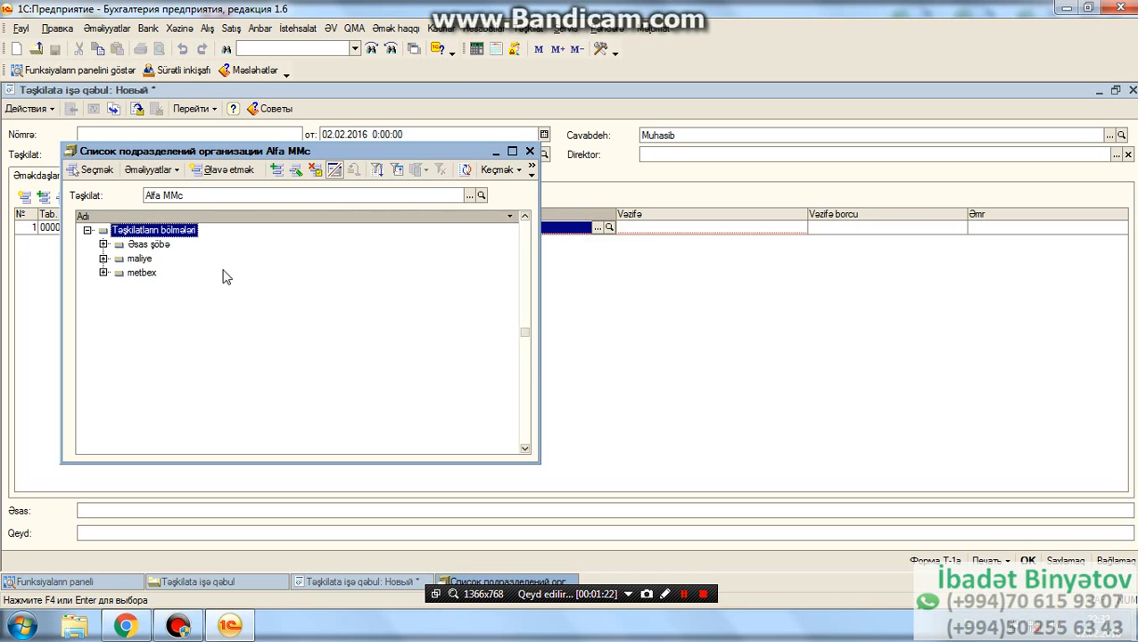
pyautogui.doubleClick(138, 259)
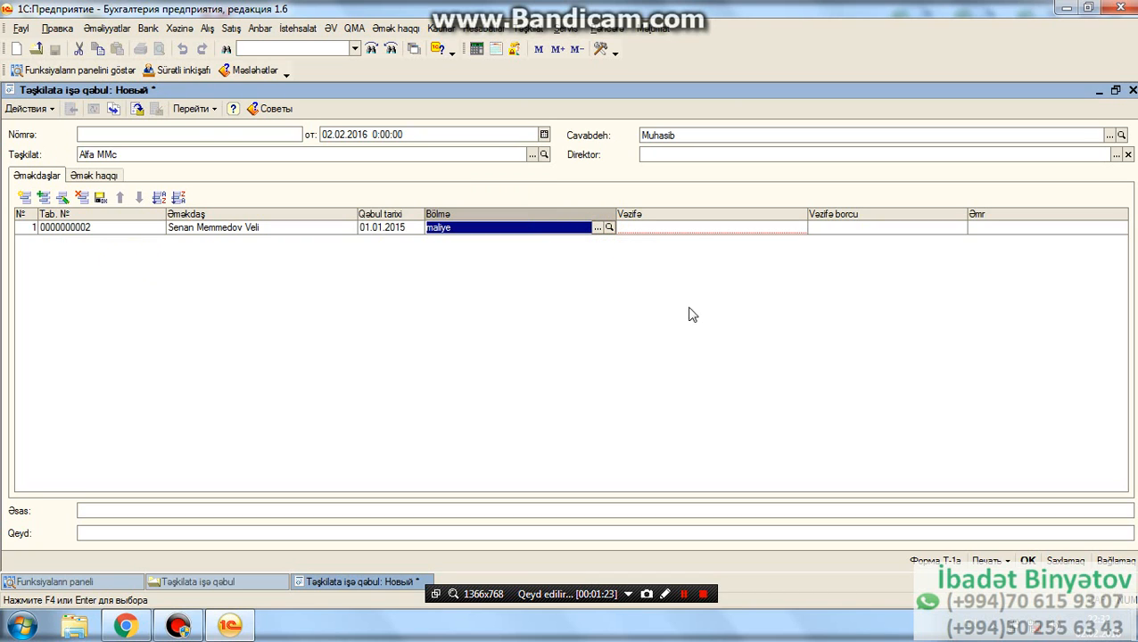
# - Create a new position named maliyeci in the positions catalog and assign it to the employee's row
pyautogui.click(793, 229)
pyautogui.click(789, 227)
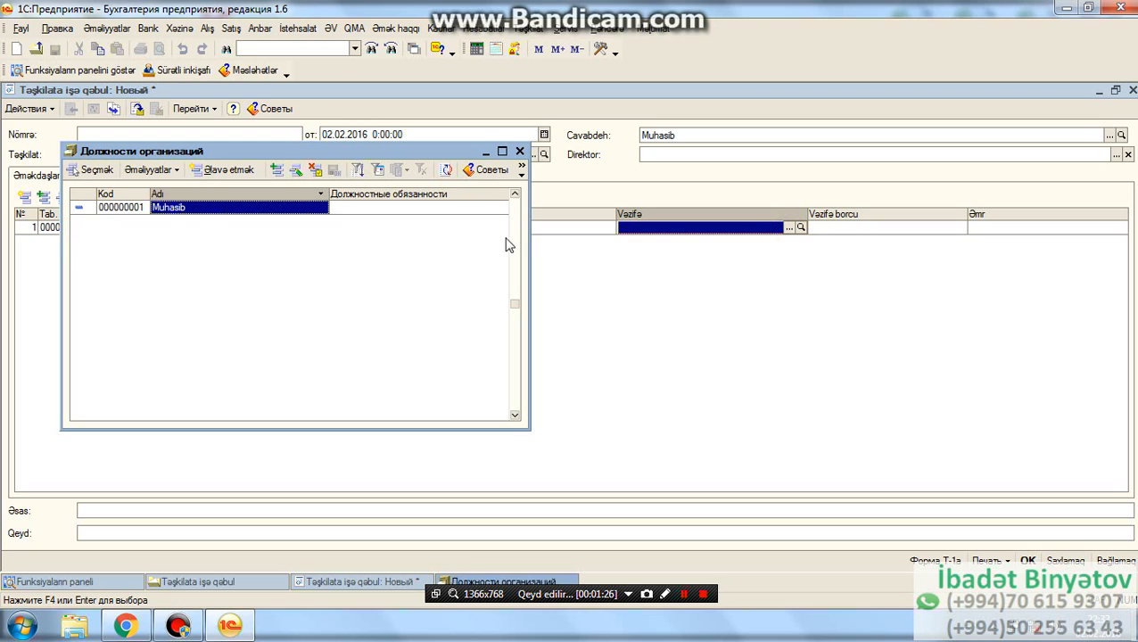
pyautogui.click(220, 171)
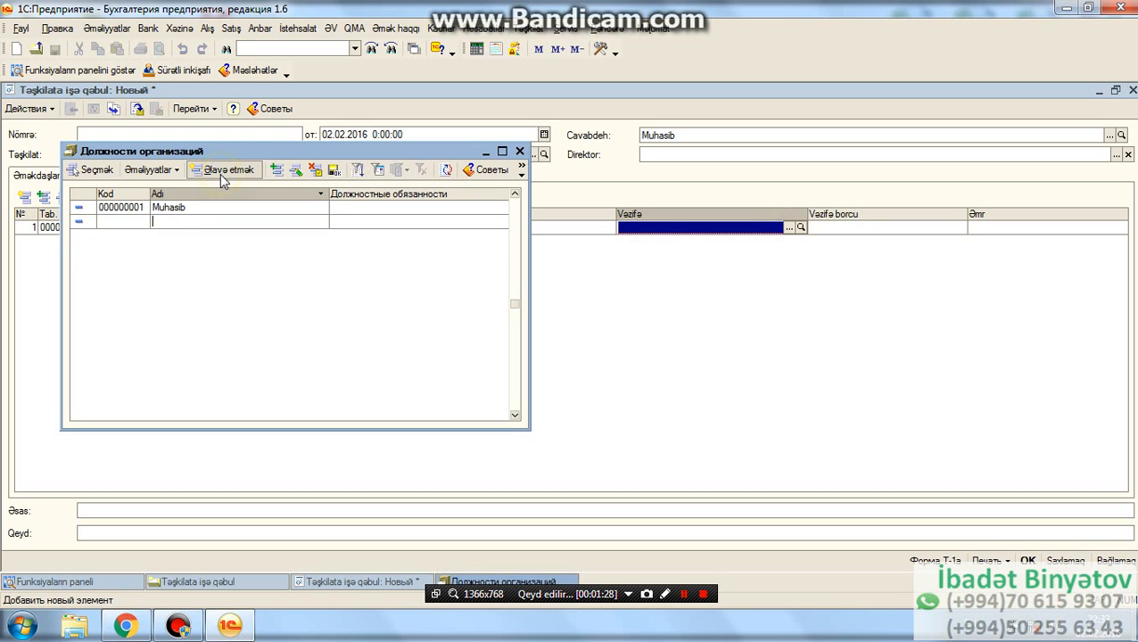
pyautogui.write('maliyeci')
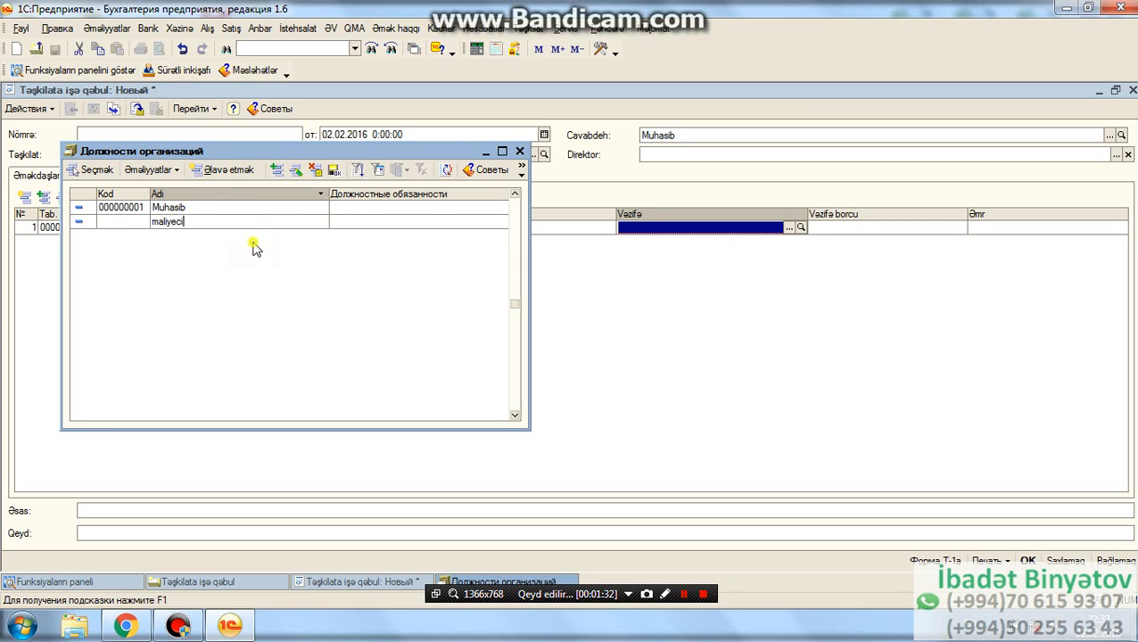
pyautogui.press('Return')
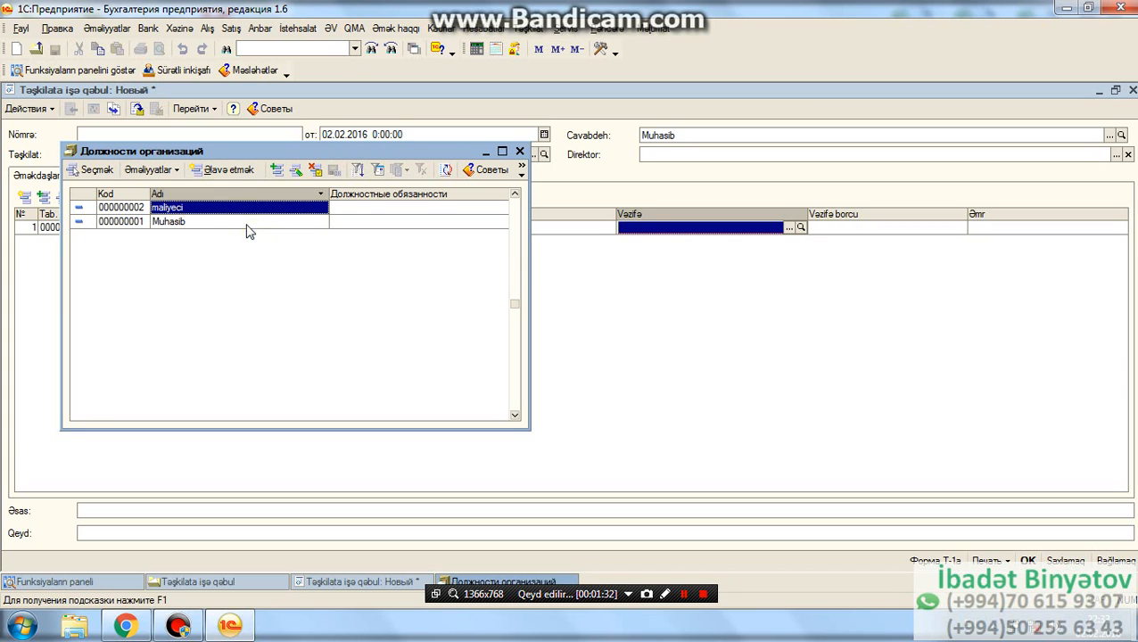
pyautogui.doubleClick(244, 208)
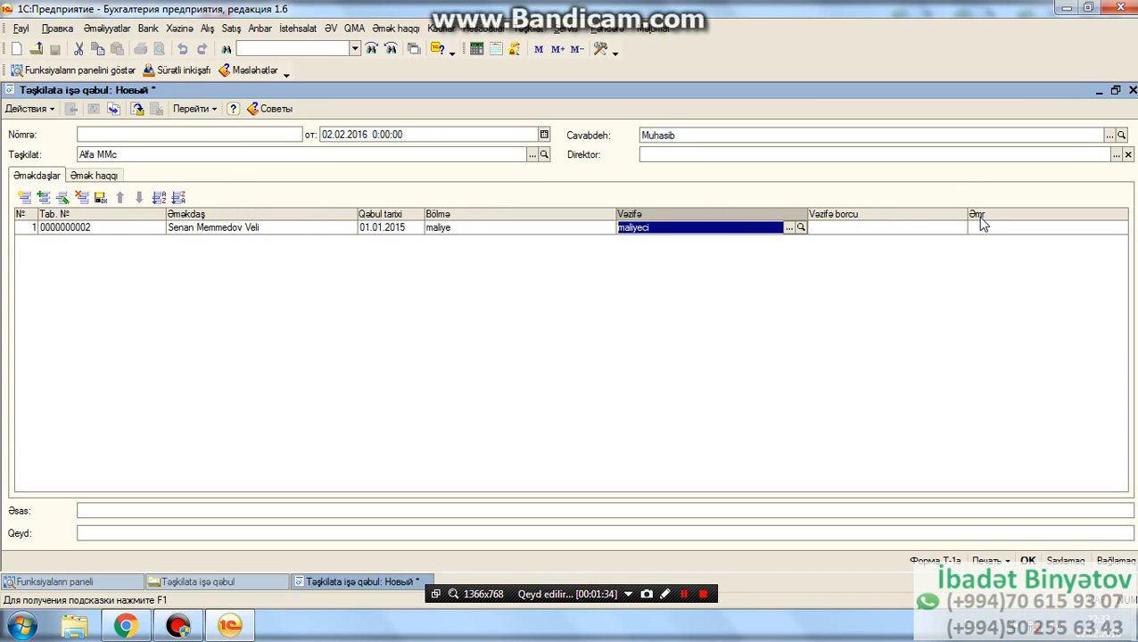
# - Enter the hiring order number in the Əmr column, save and post the document, and close the hiring list
pyautogui.click(984, 227)
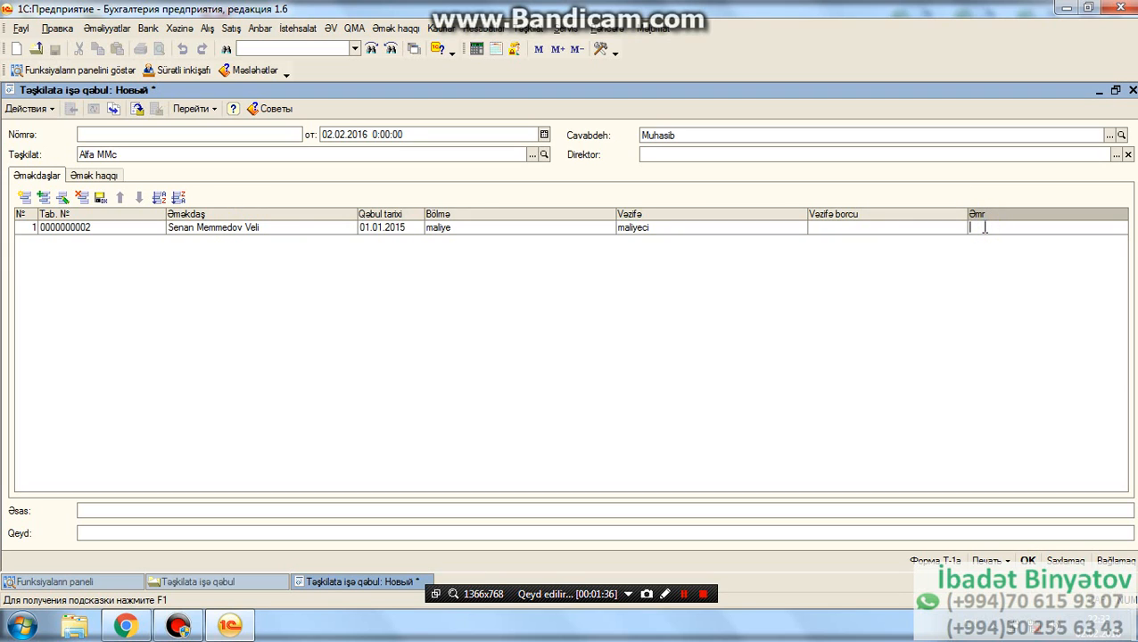
pyautogui.write('152')
pyautogui.press('Return')
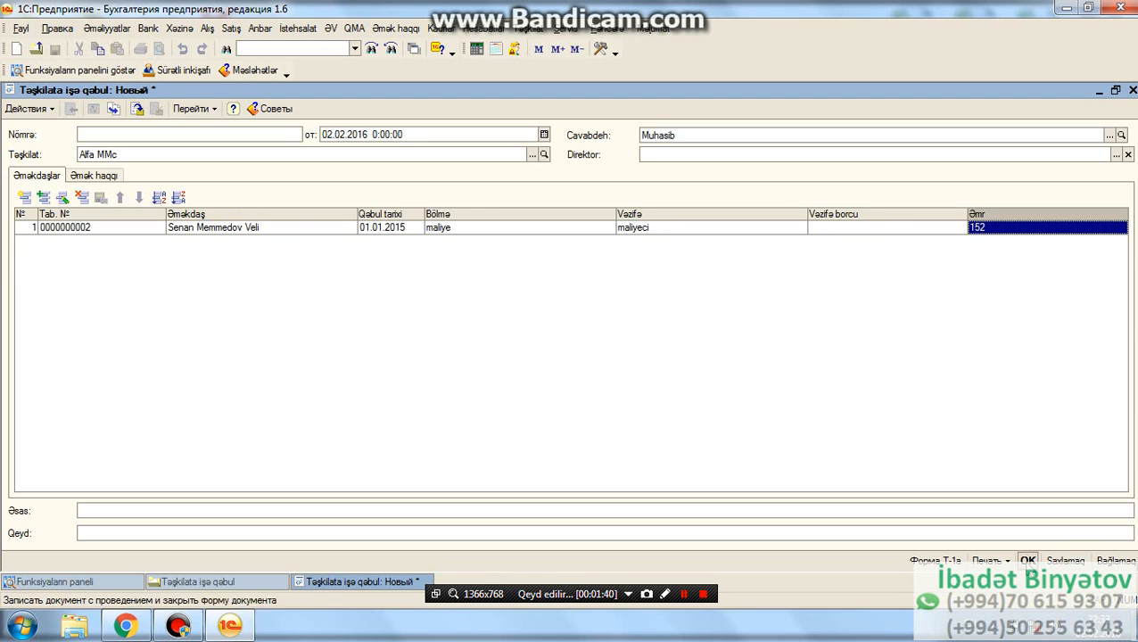
pyautogui.click(1027, 560)
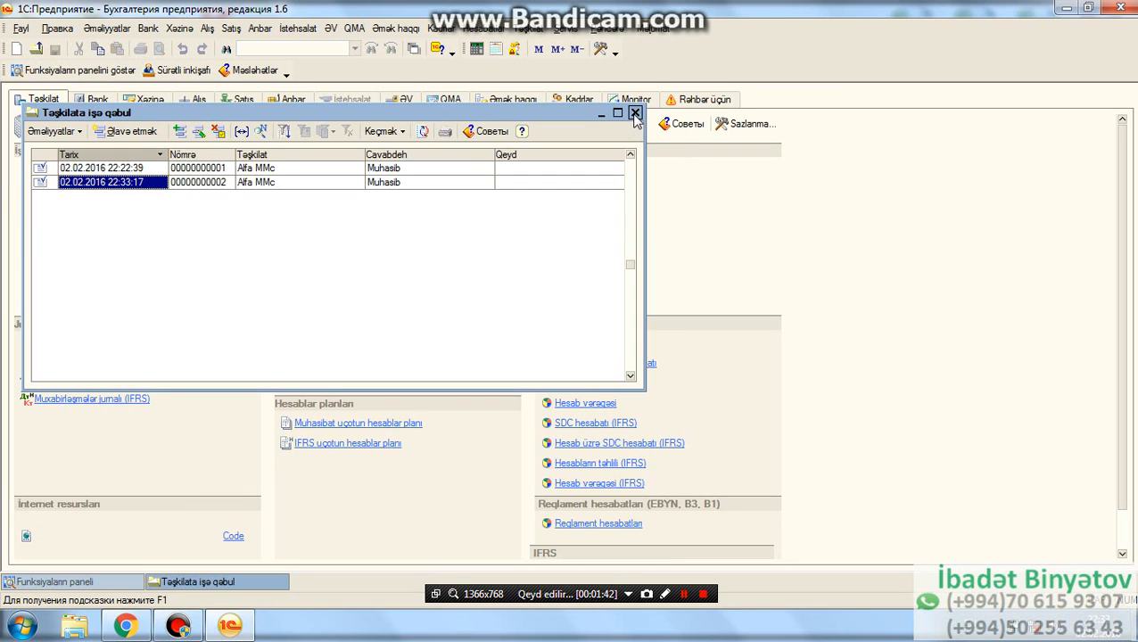
pyautogui.click(628, 112)
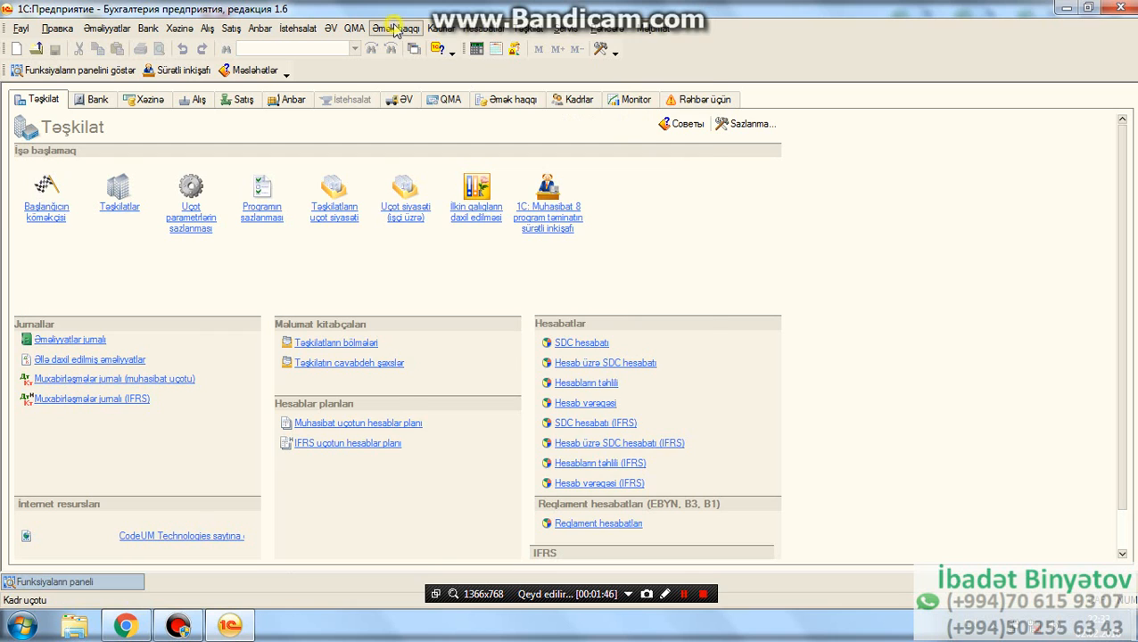
# - Create a new Əmək haqqın hesablanması payroll document and set its department to maliye
pyautogui.click(395, 28)
pyautogui.click(408, 91)
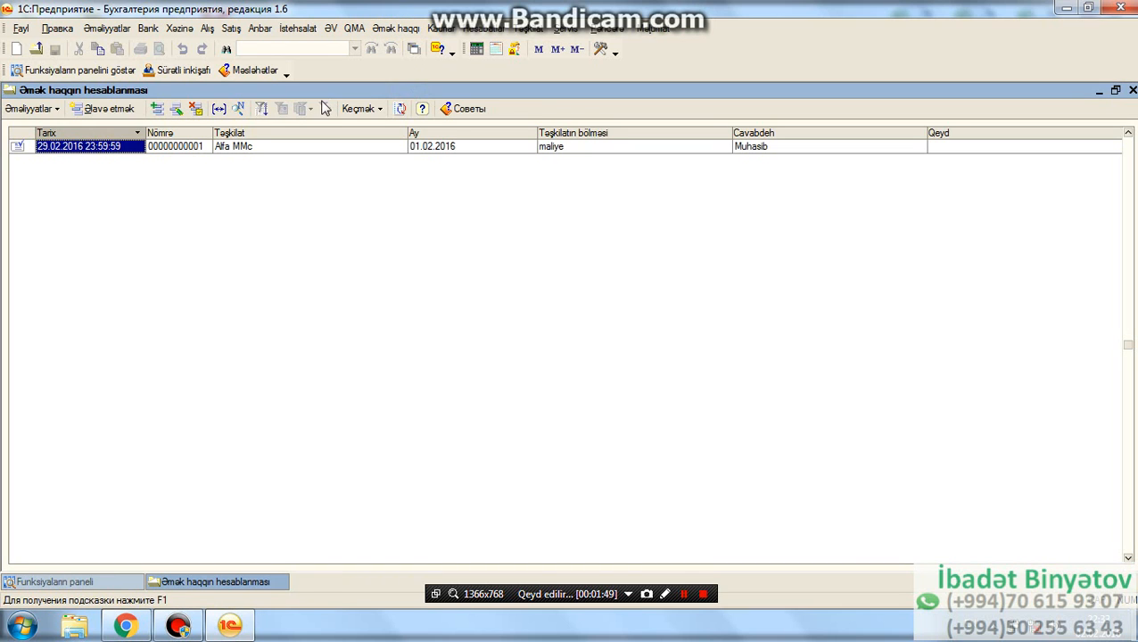
pyautogui.click(131, 108)
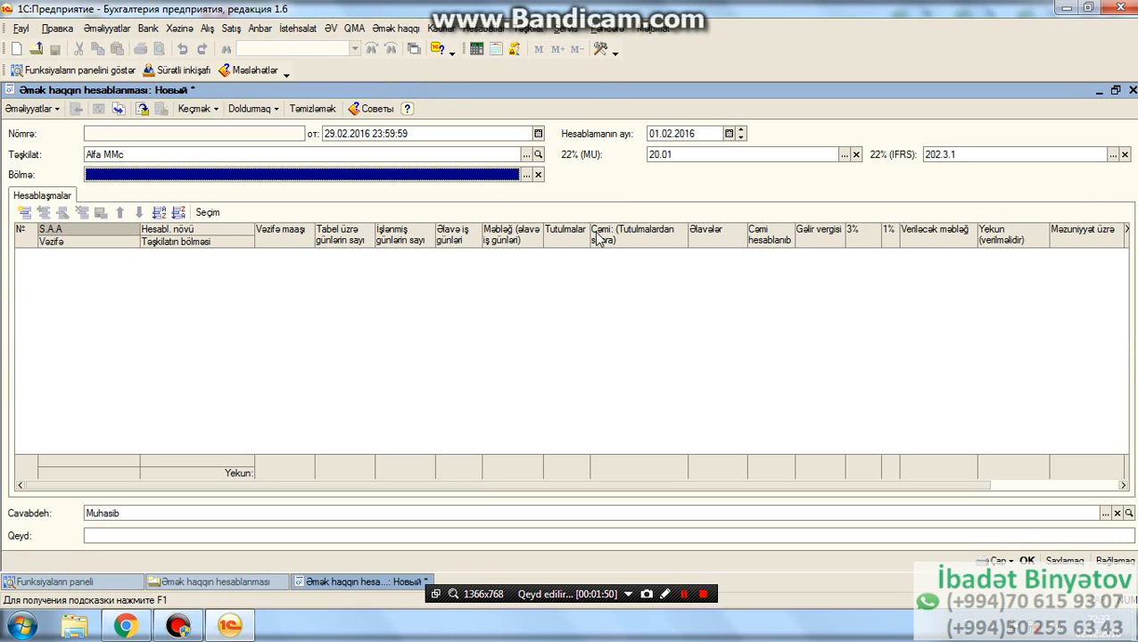
pyautogui.click(526, 174)
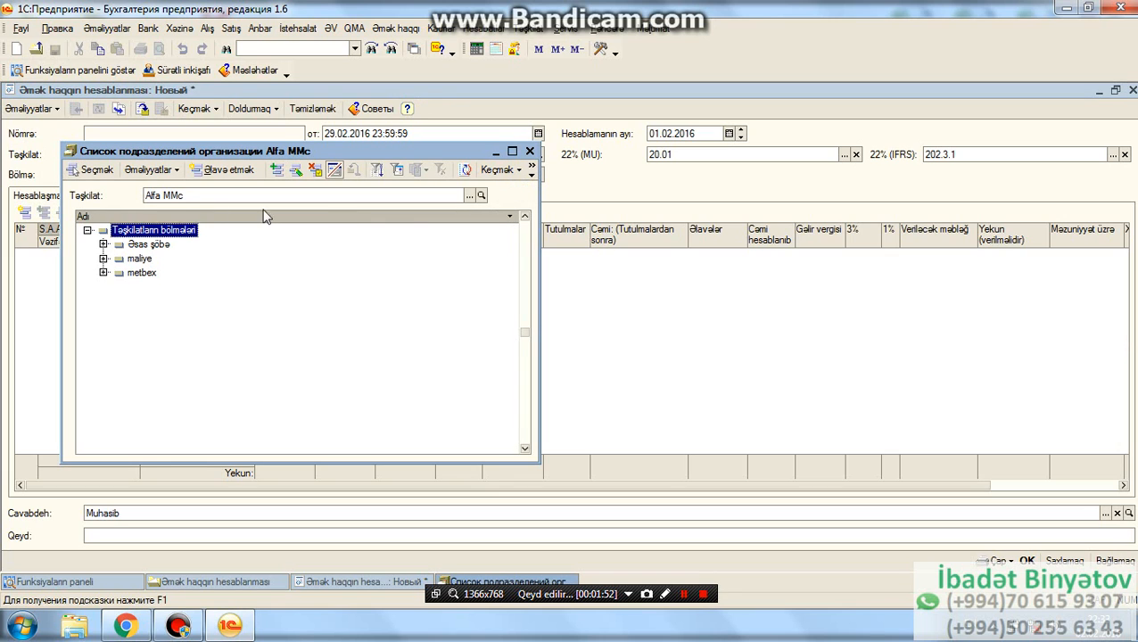
pyautogui.doubleClick(134, 260)
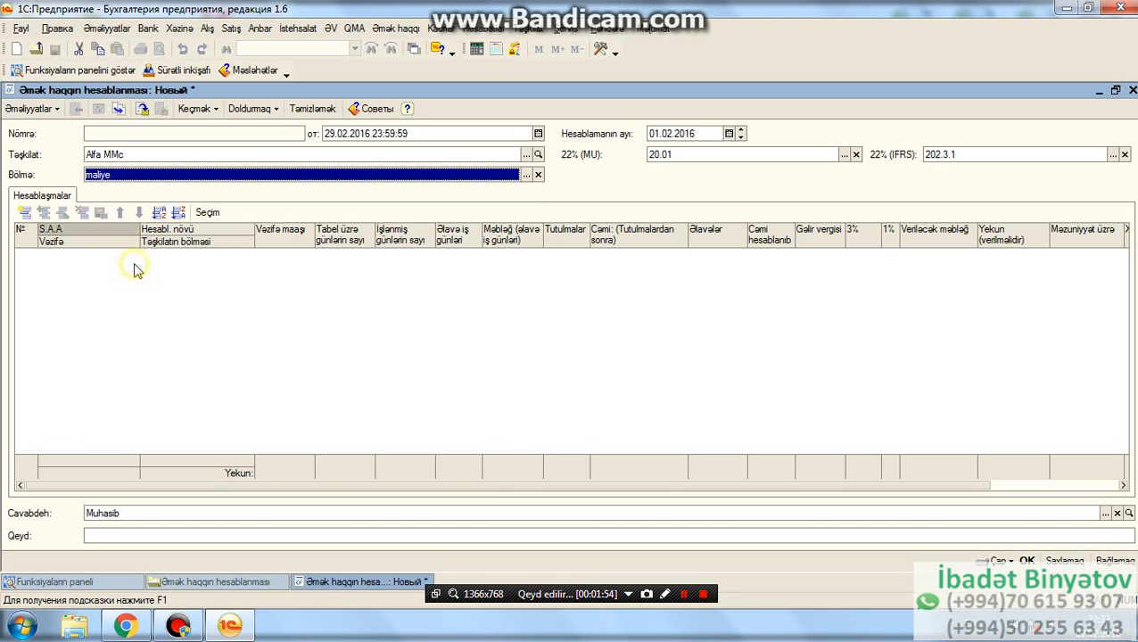
# - Add a payroll row for the newly hired employee and choose the yanvar2015 accrual type with code 55555
pyautogui.click(24, 212)
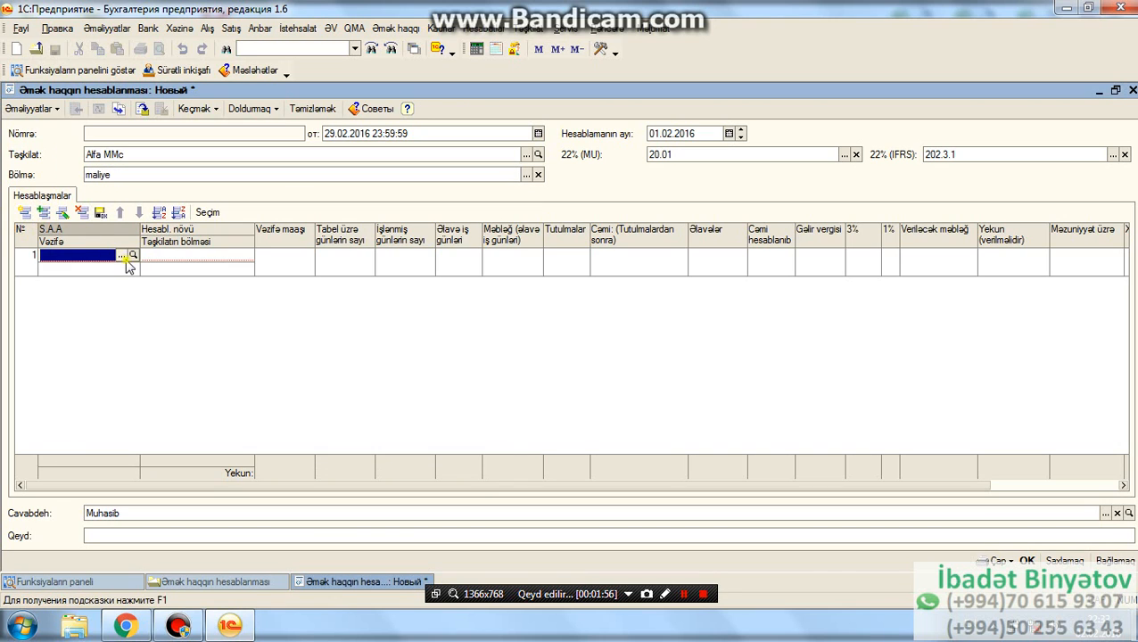
pyautogui.click(124, 257)
pyautogui.doubleClick(401, 246)
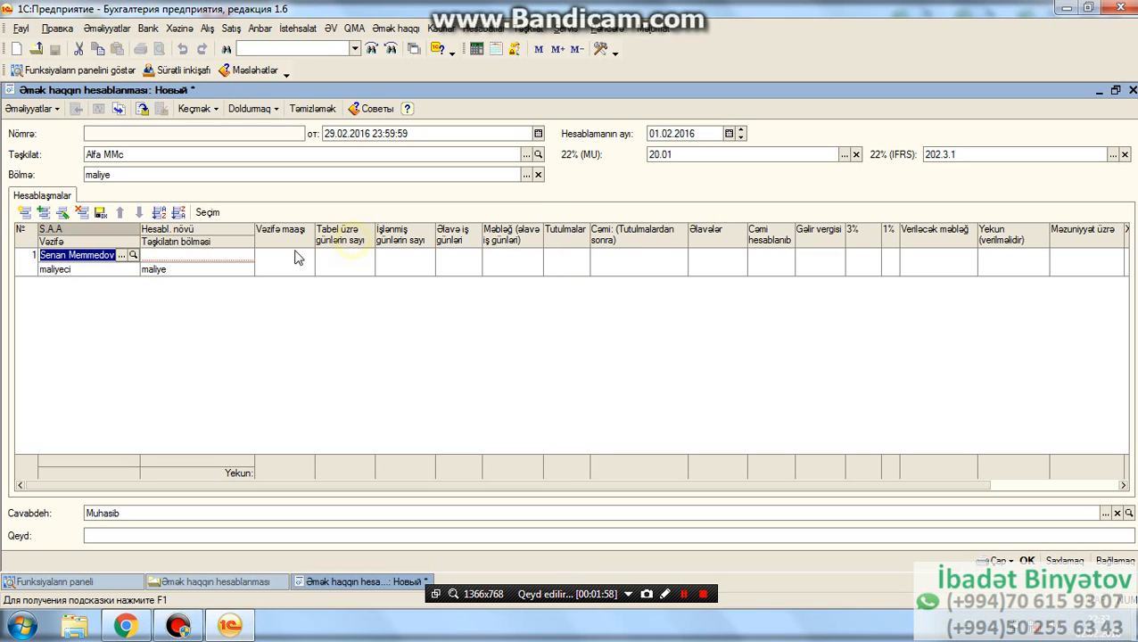
pyautogui.click(228, 257)
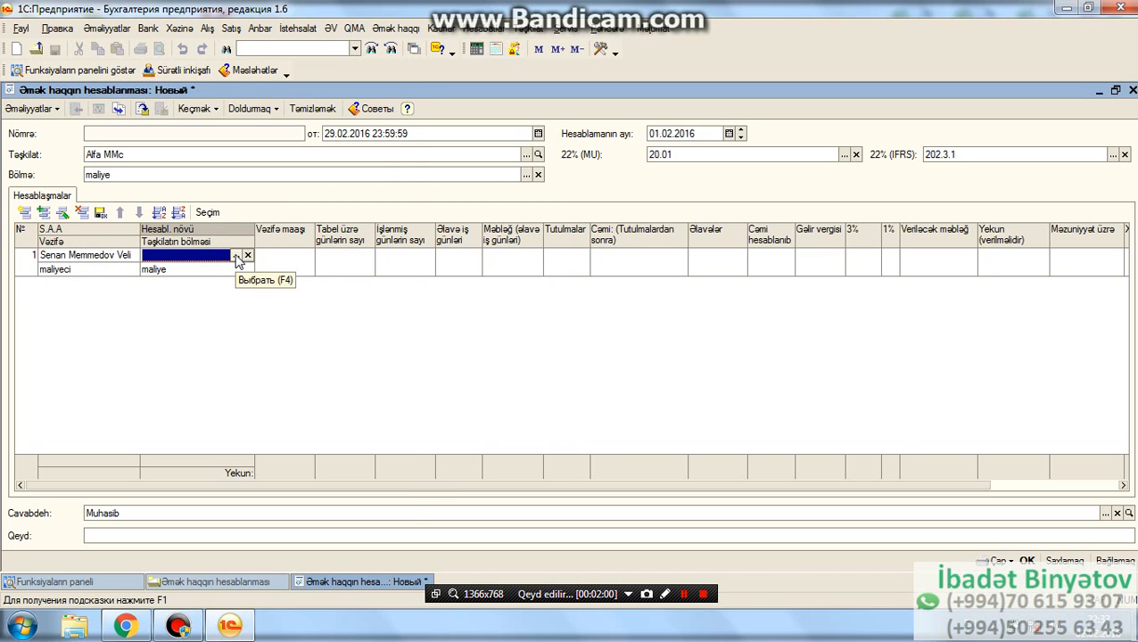
pyautogui.click(236, 257)
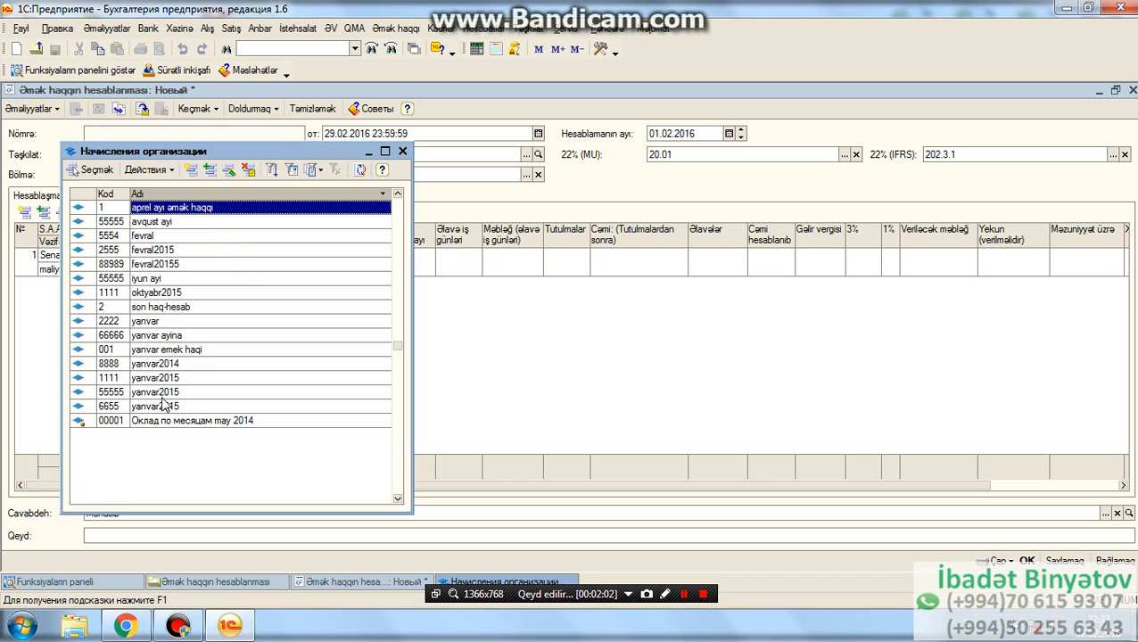
pyautogui.click(162, 393)
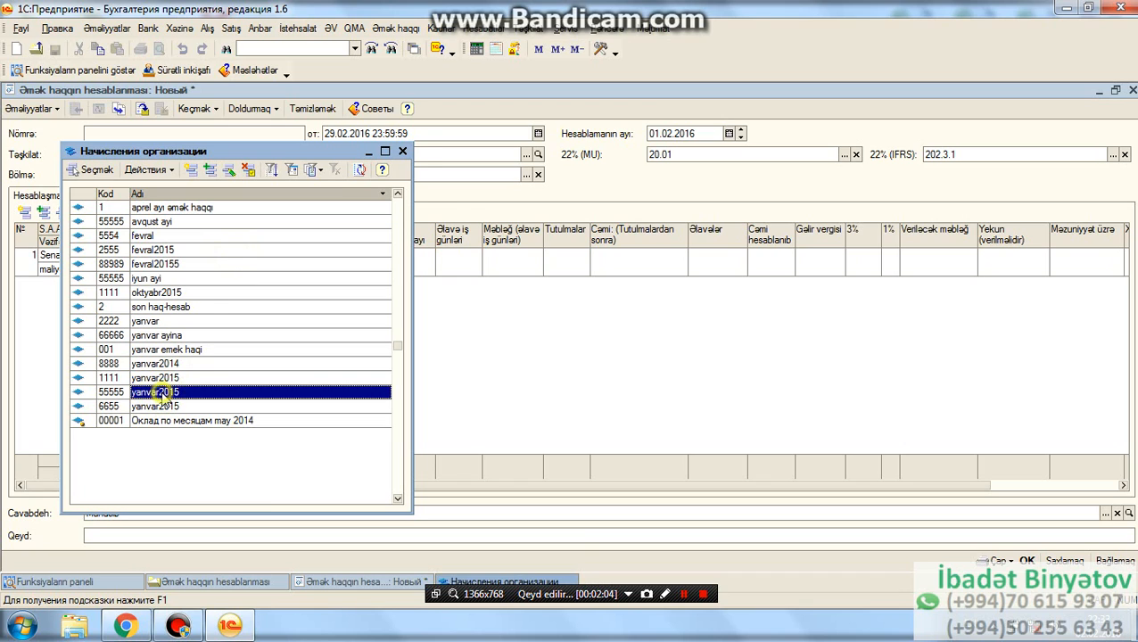
pyautogui.doubleClick(163, 393)
# - Set the employee's position salary to 1 000, timesheet and worked days to 24, and extra workdays to 3, and post the document
pyautogui.click(276, 258)
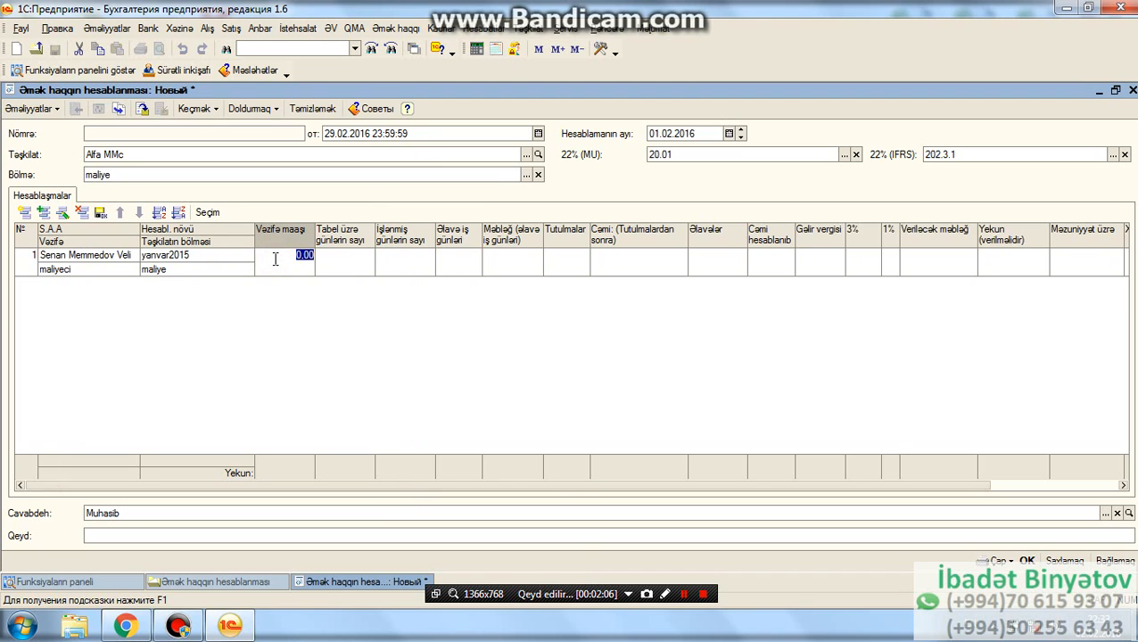
pyautogui.write('100')
pyautogui.press('Return')
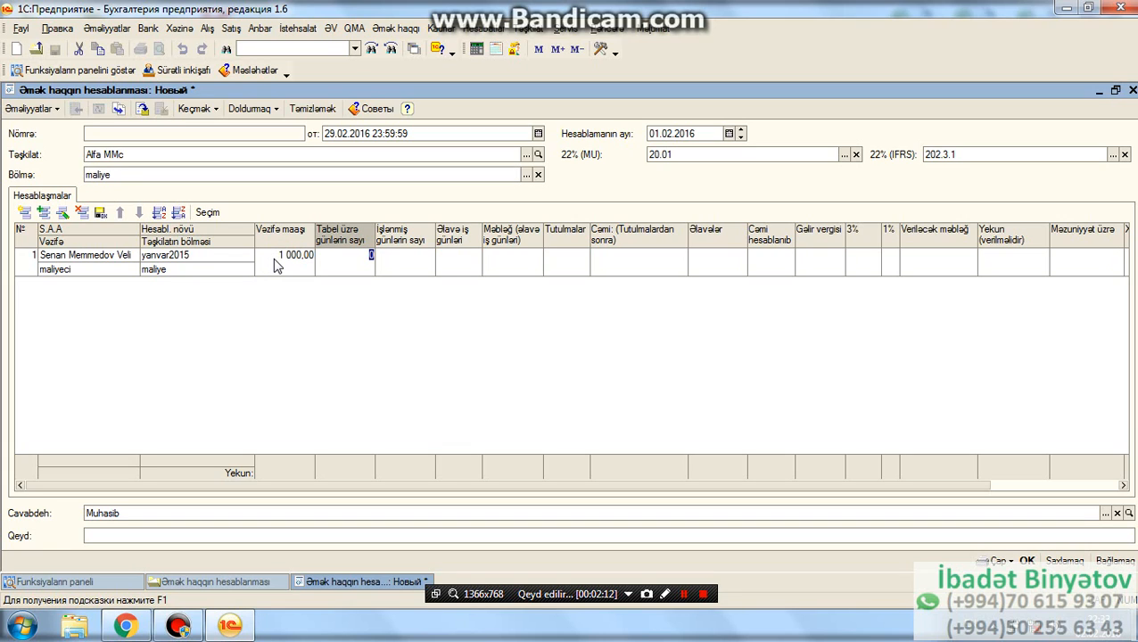
pyautogui.press('Return')
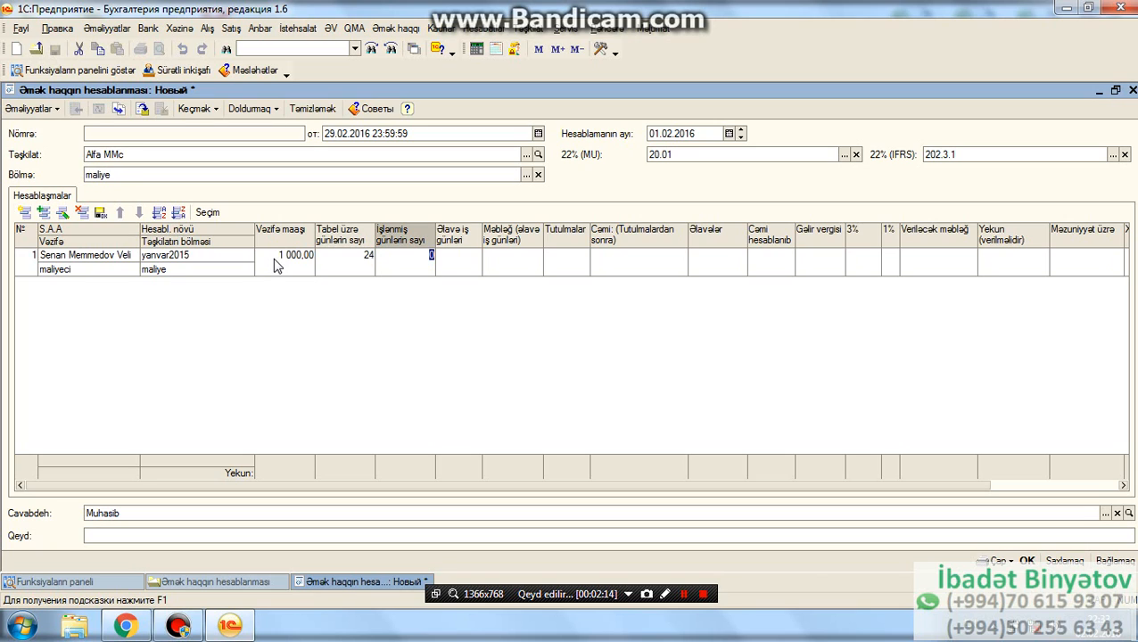
pyautogui.write('24')
pyautogui.press('Return')
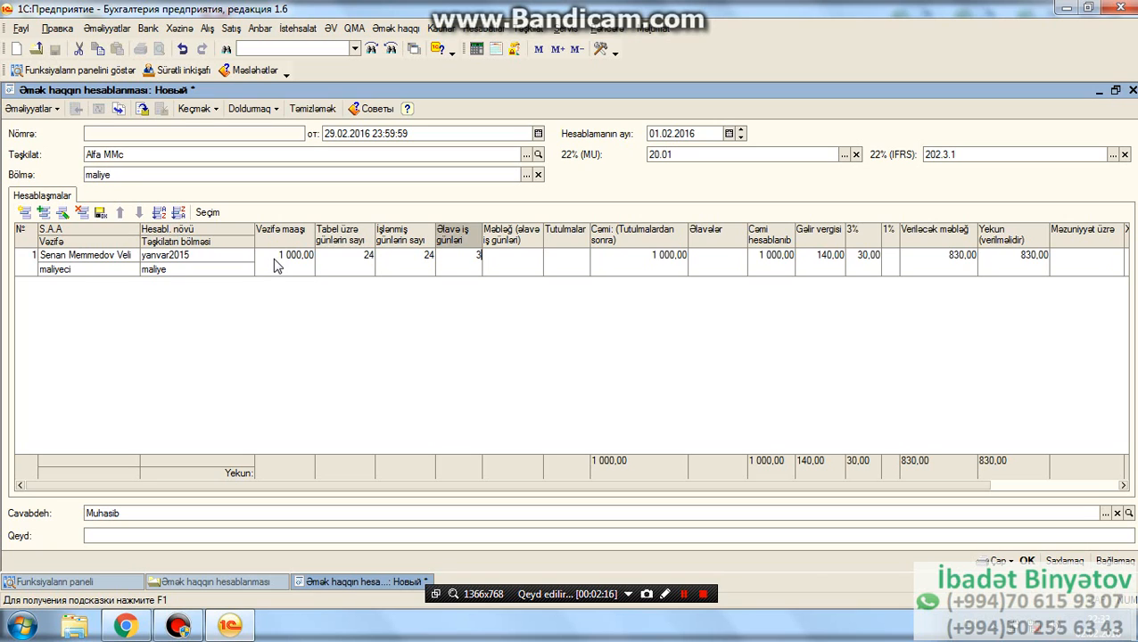
pyautogui.press('Return')
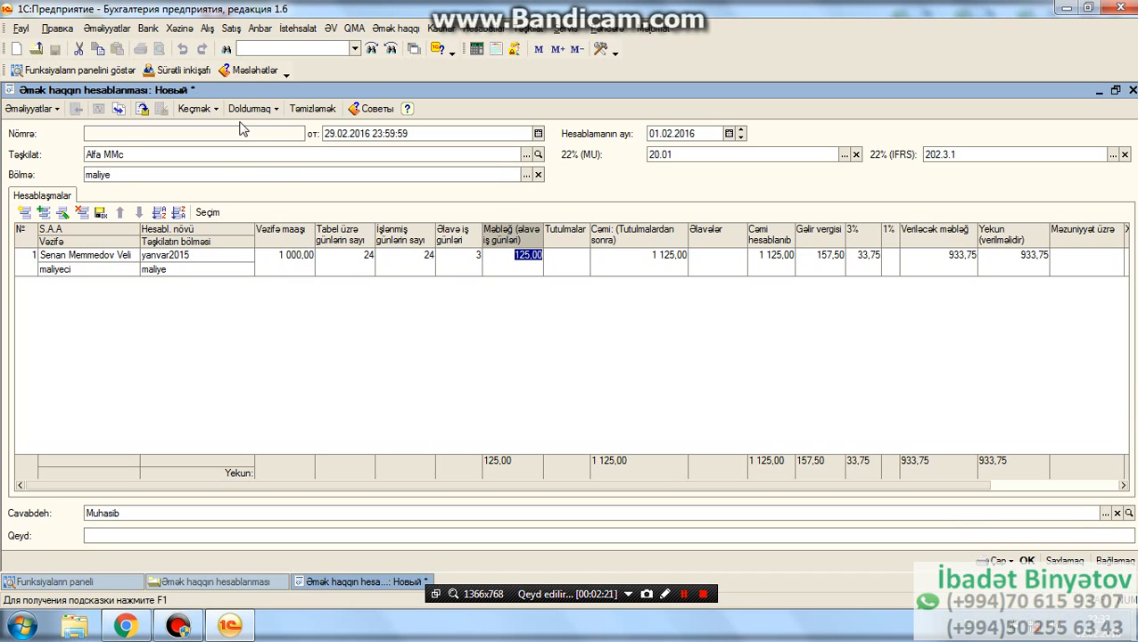
pyautogui.click(142, 109)
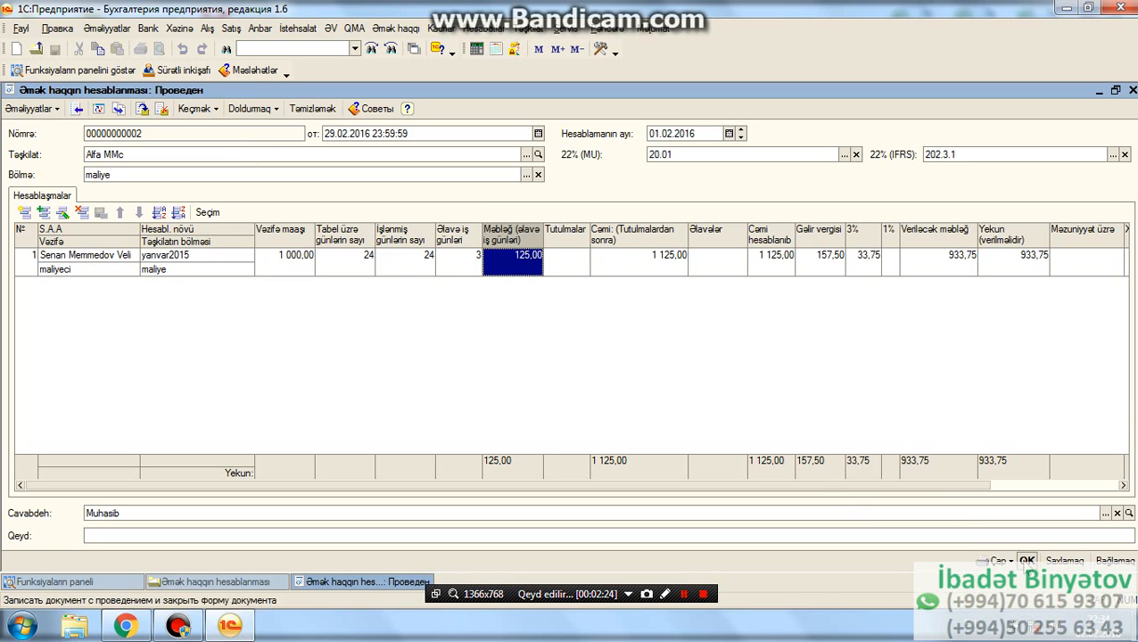
# - Generate the printable salary calculation table from the posted payroll document
pyautogui.click(682, 594)
pyautogui.click(682, 594)
pyautogui.click(999, 562)
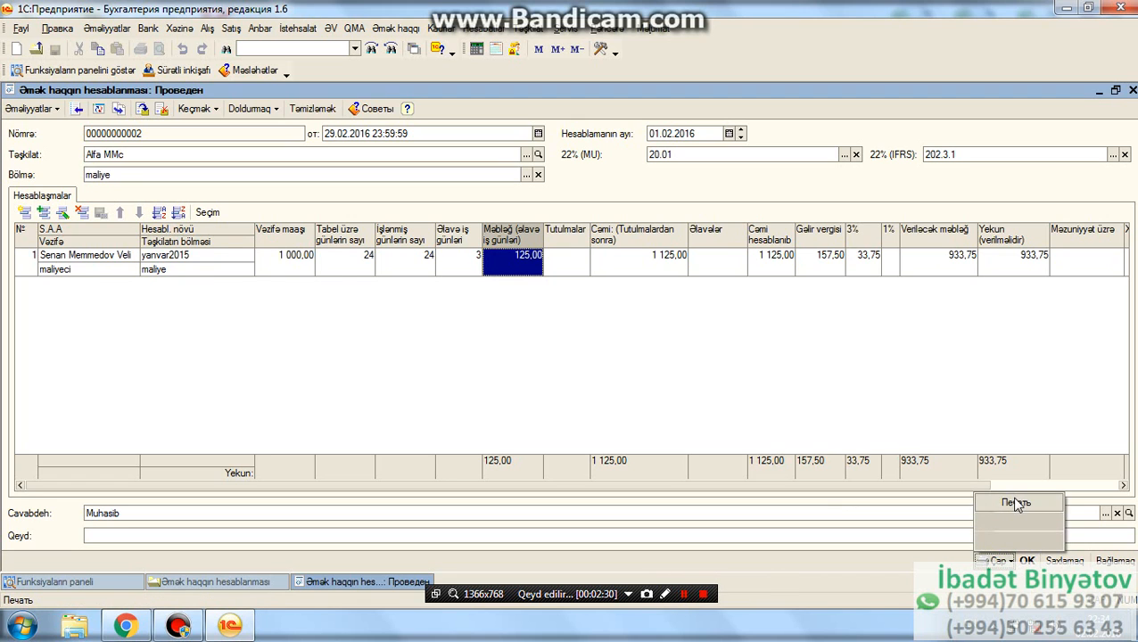
pyautogui.click(1017, 499)
pyautogui.click(1034, 151)
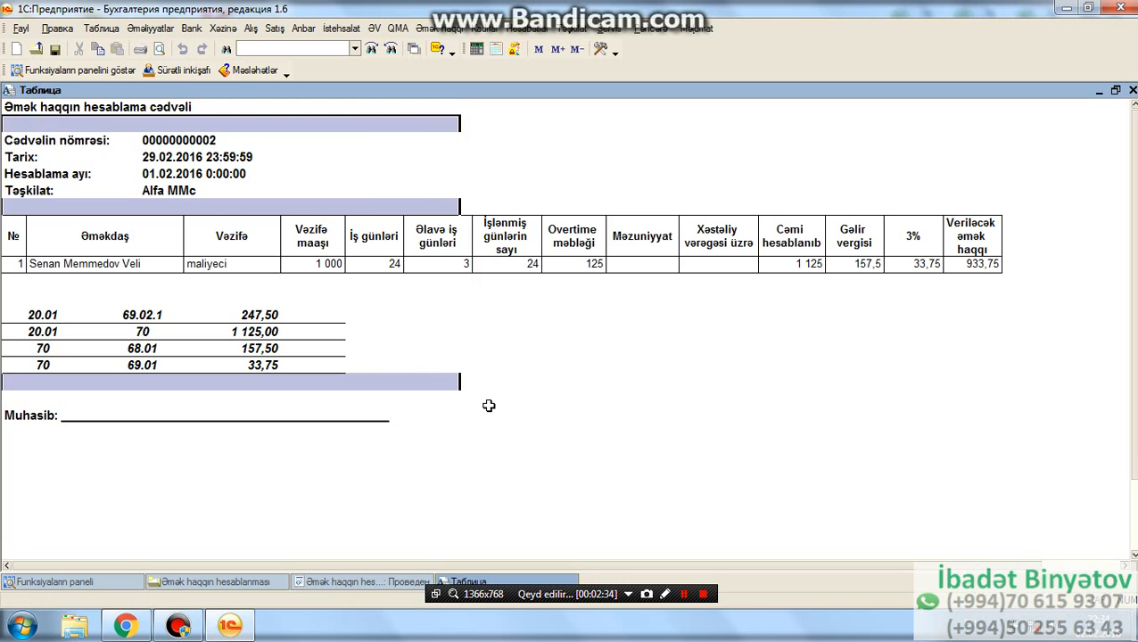
# - Examine the debit and credit accounts and amounts of the entries, and the number, date and month in the table's header
pyautogui.click(519, 316)
pyautogui.click(47, 319)
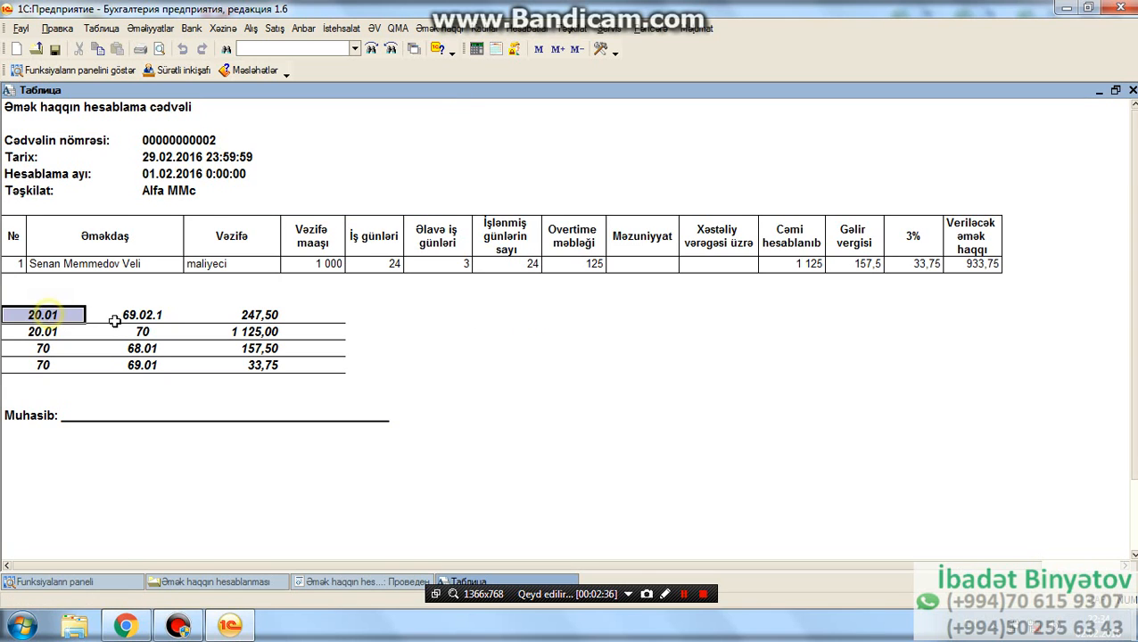
pyautogui.click(138, 320)
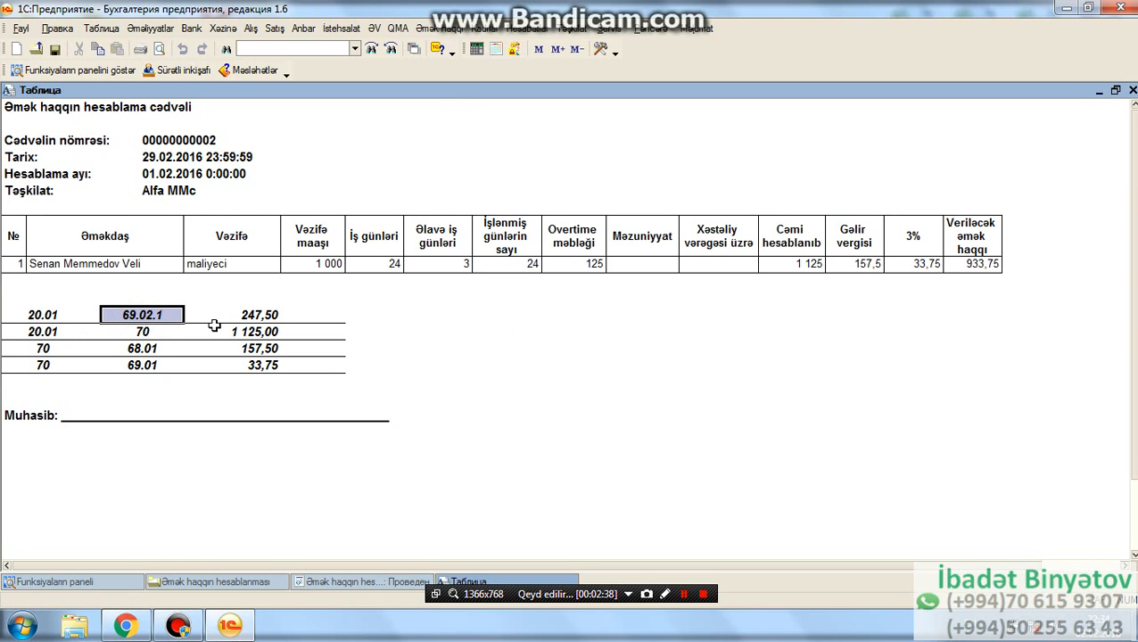
pyautogui.click(246, 315)
pyautogui.click(139, 315)
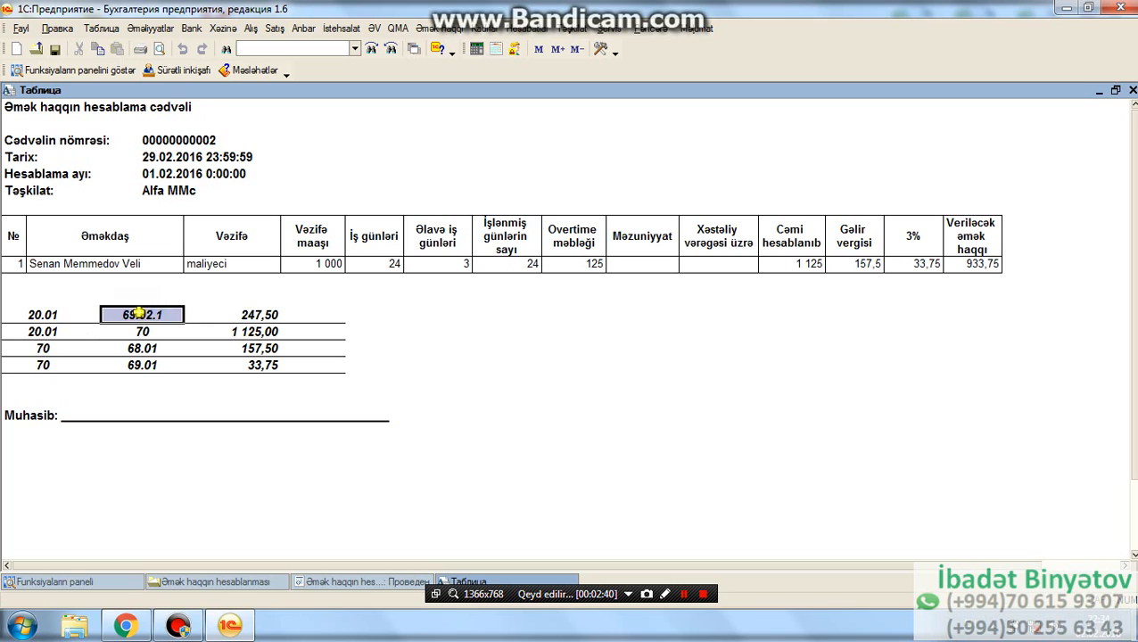
pyautogui.click(244, 311)
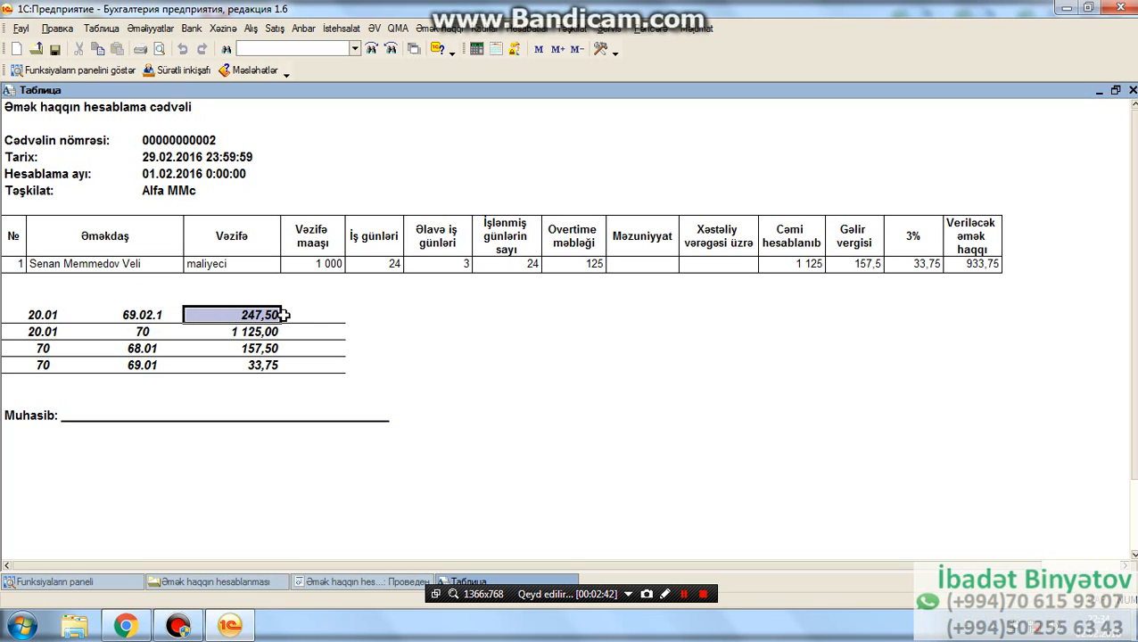
pyautogui.click(144, 332)
pyautogui.click(224, 332)
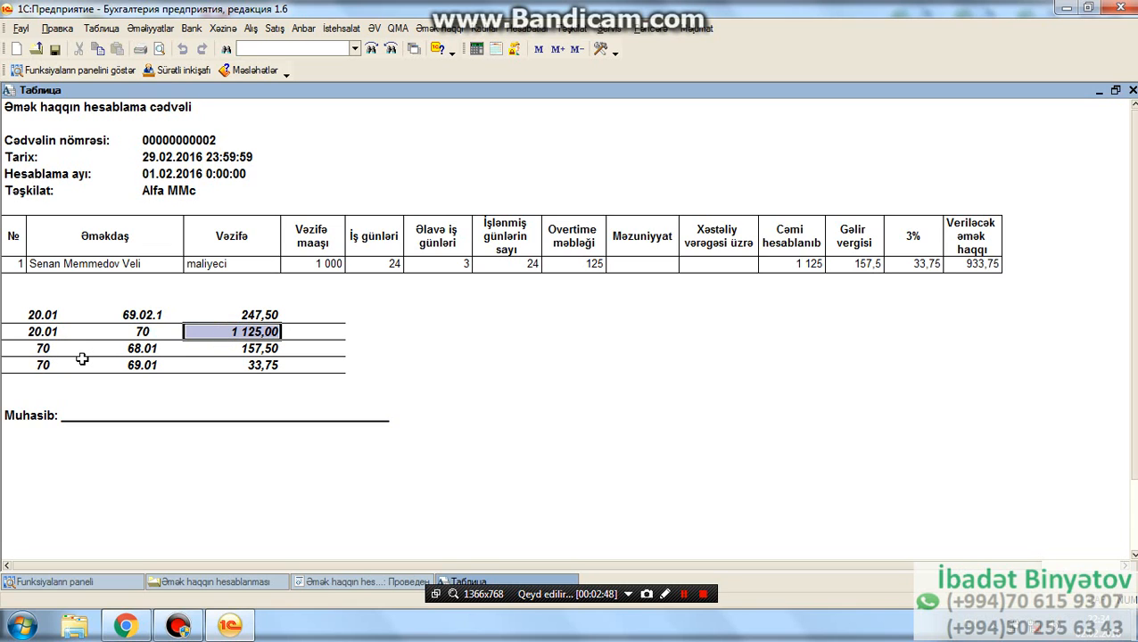
pyautogui.click(231, 348)
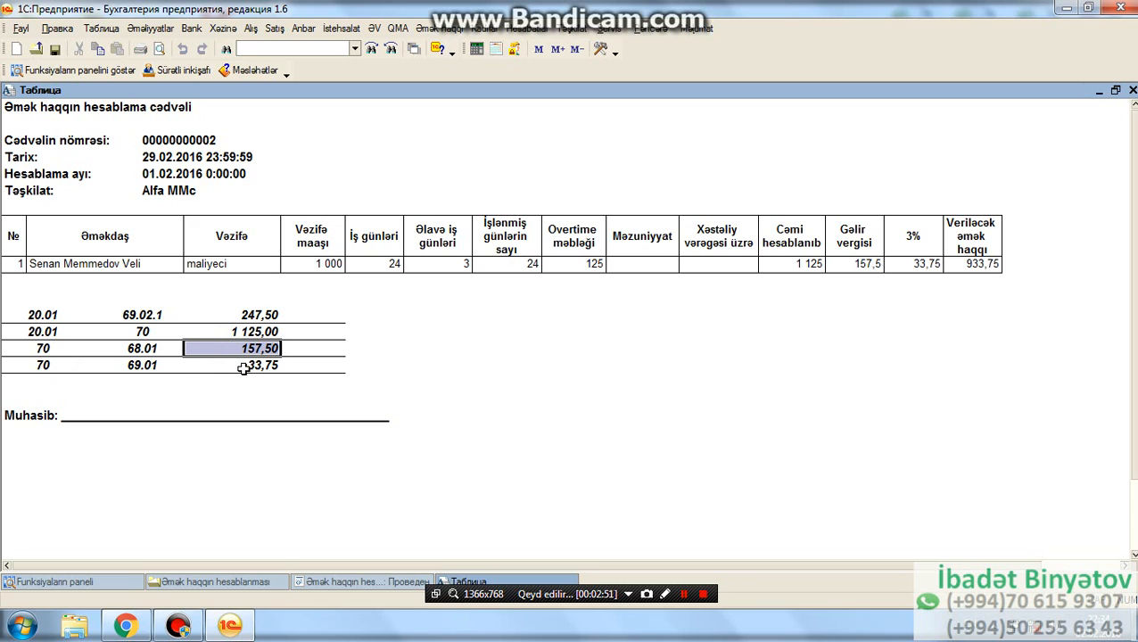
pyautogui.click(242, 368)
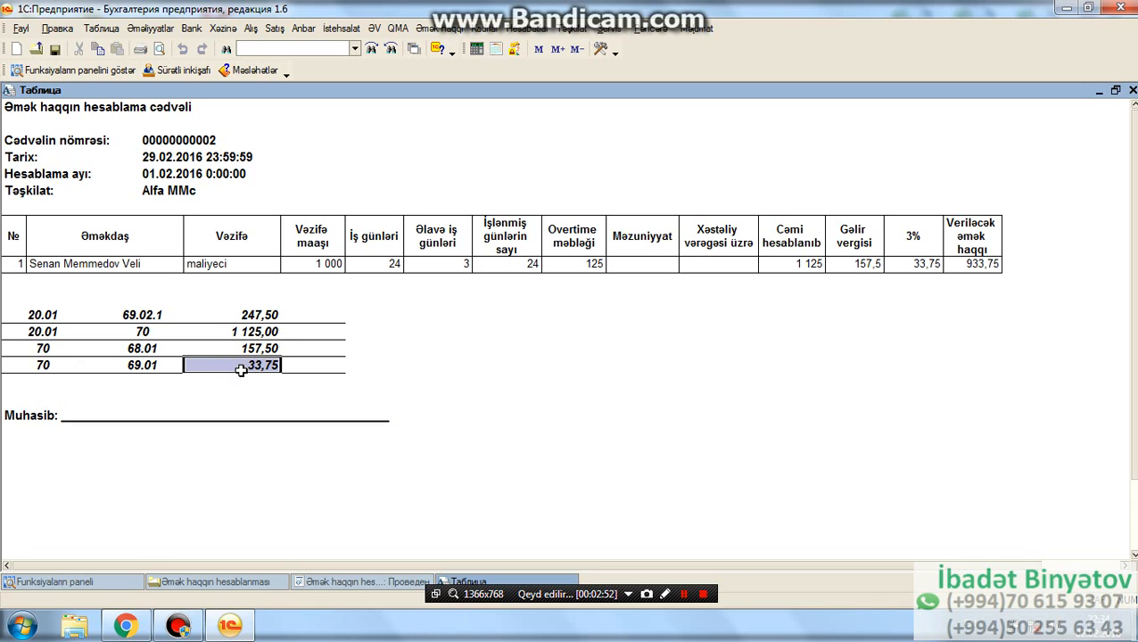
pyautogui.click(136, 172)
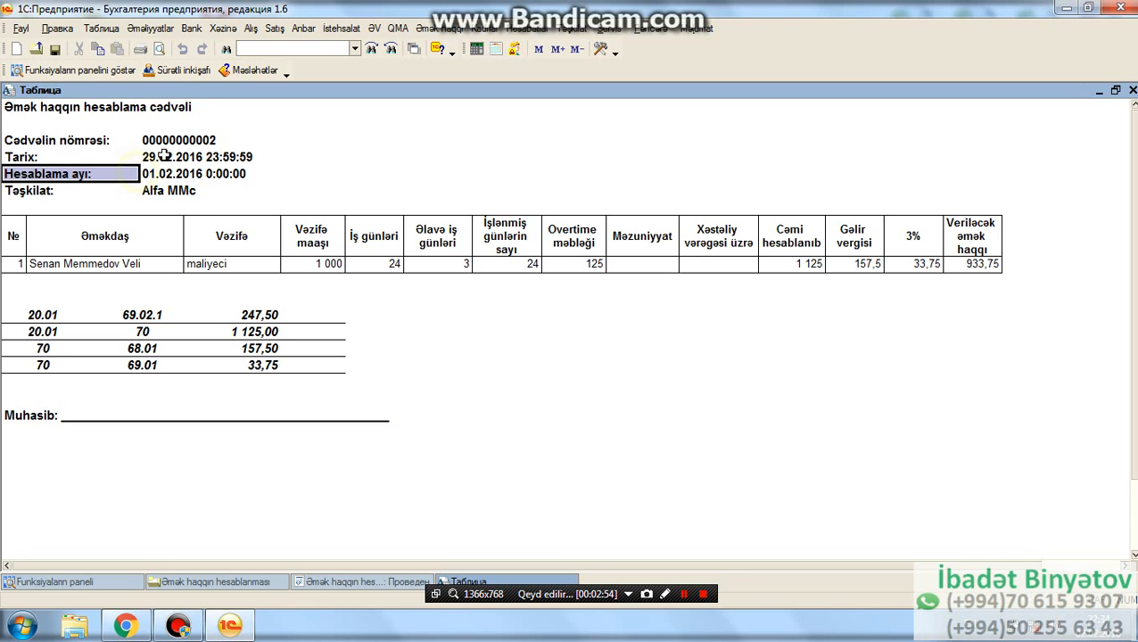
pyautogui.click(50, 141)
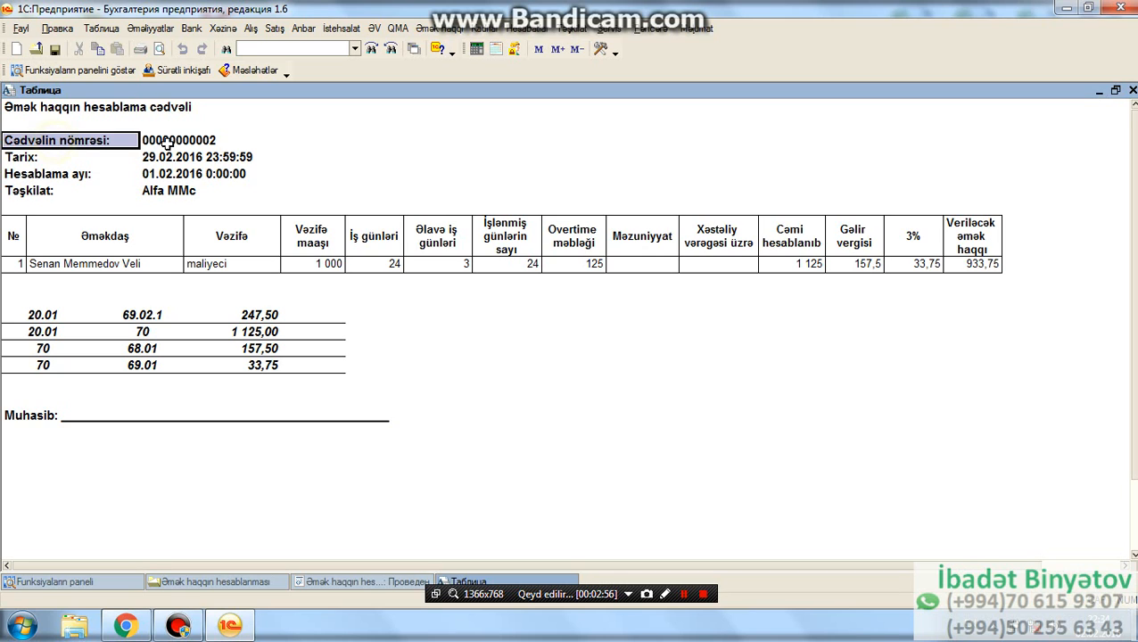
pyautogui.click(163, 141)
pyautogui.click(138, 161)
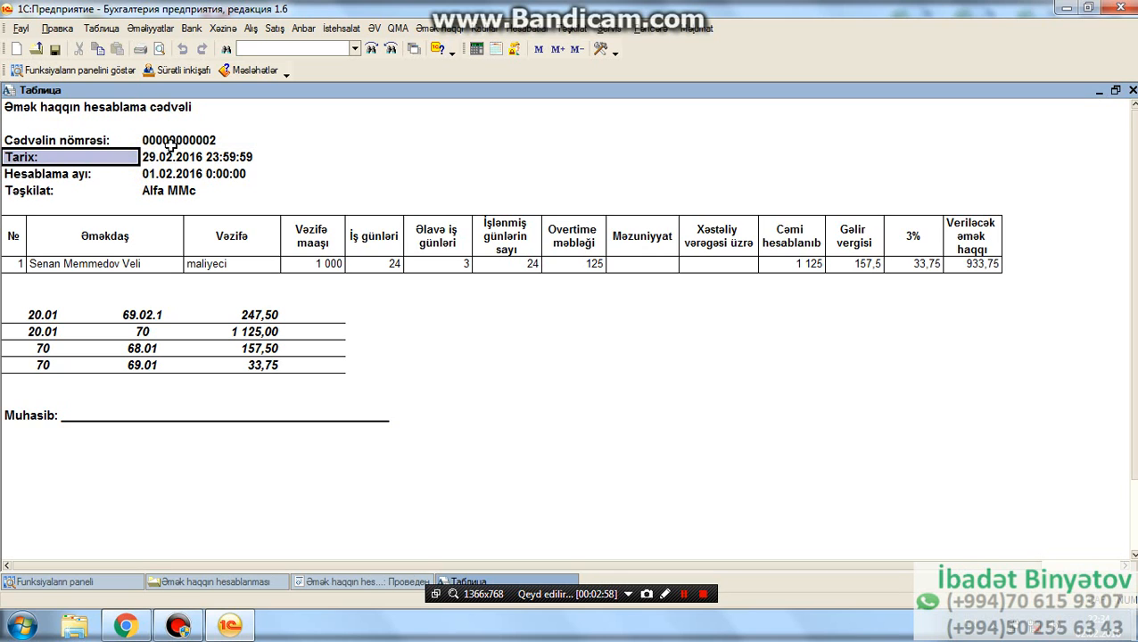
pyautogui.click(170, 145)
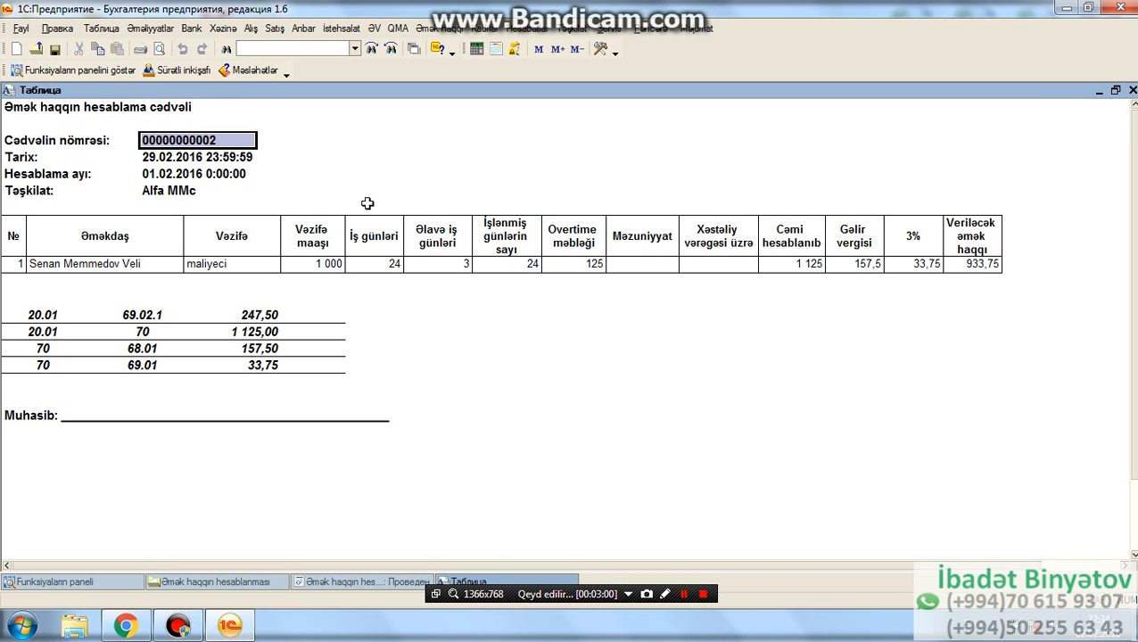
# - Close the printout, save and close the payroll document, and close the payroll calculation list
pyautogui.click(1133, 90)
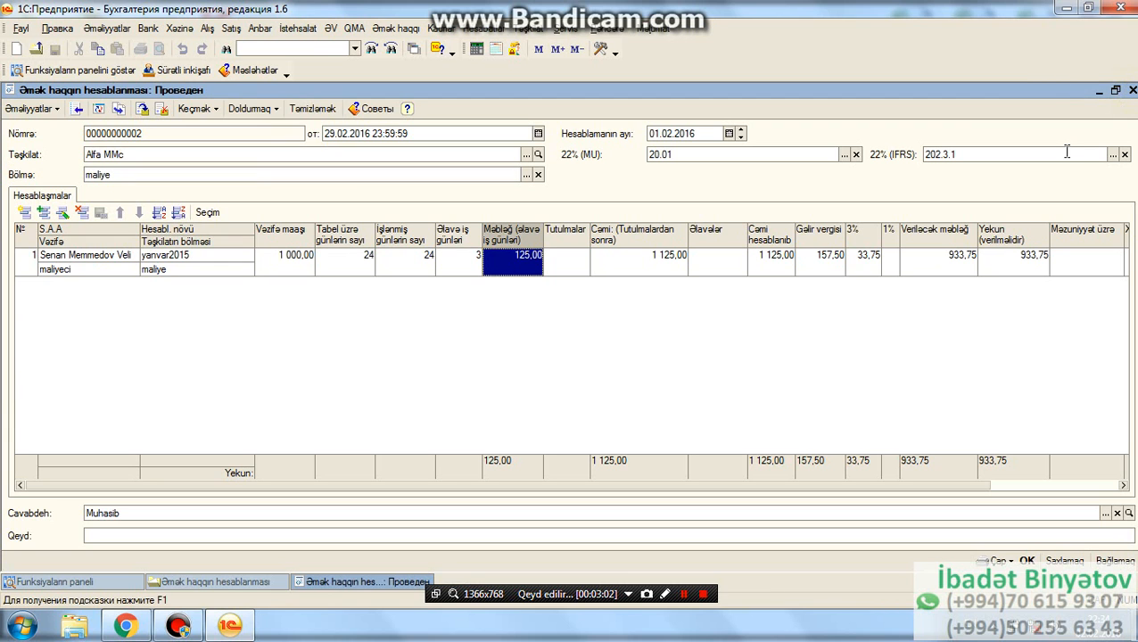
pyautogui.click(1026, 560)
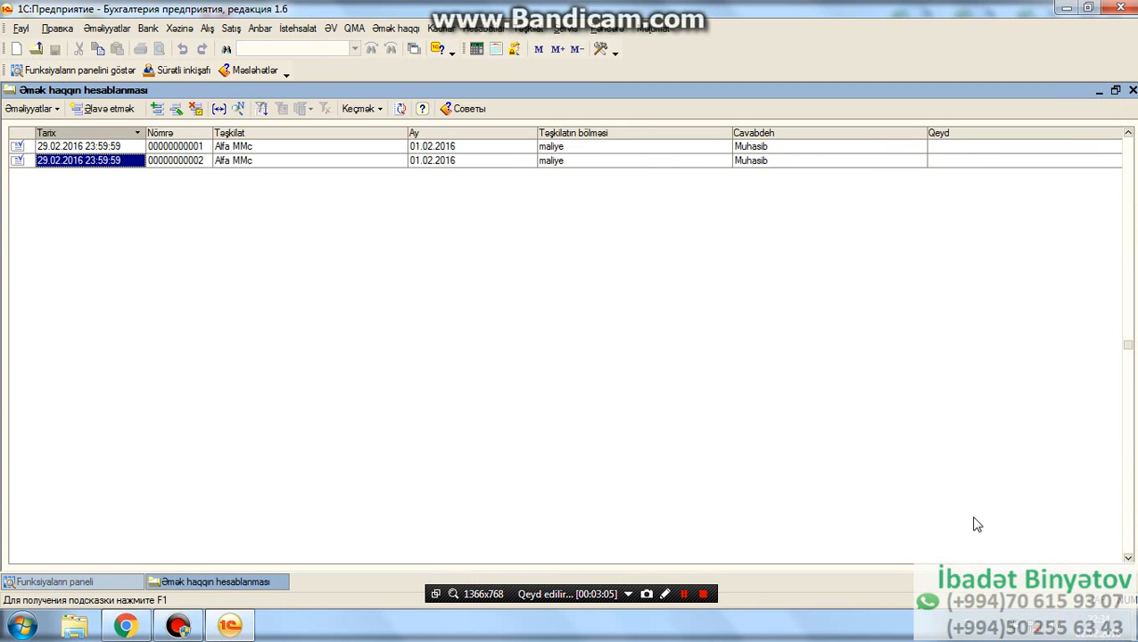
pyautogui.click(1132, 91)
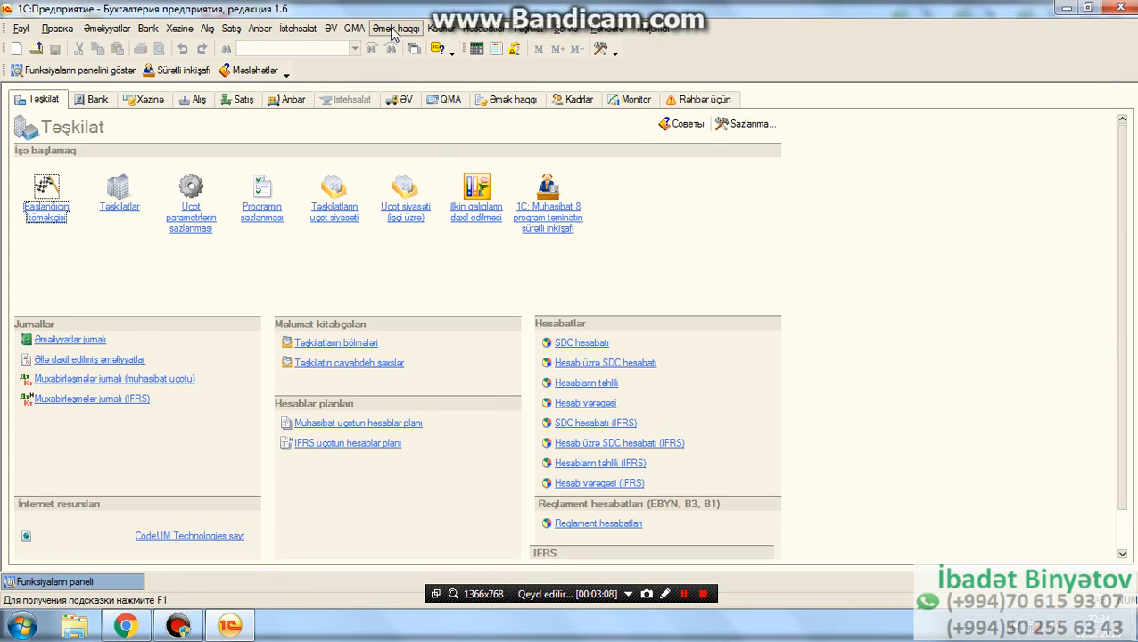
# - Create a new Əmək haqqı (ödənişə) payment document with department maliye and payment method Через кассу
pyautogui.click(393, 30)
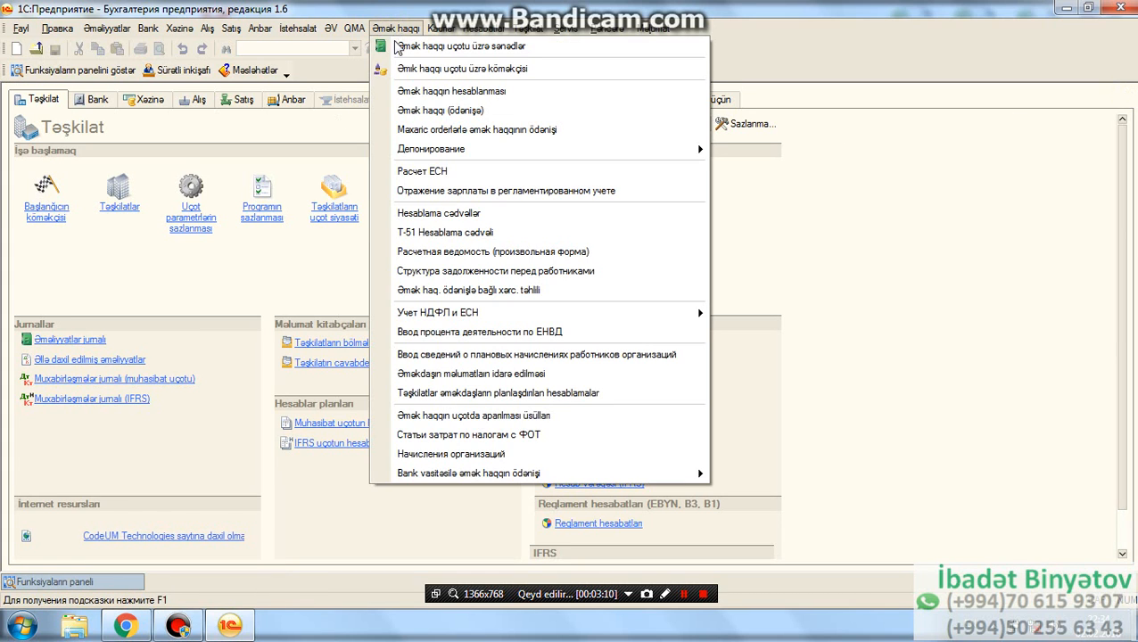
pyautogui.click(440, 110)
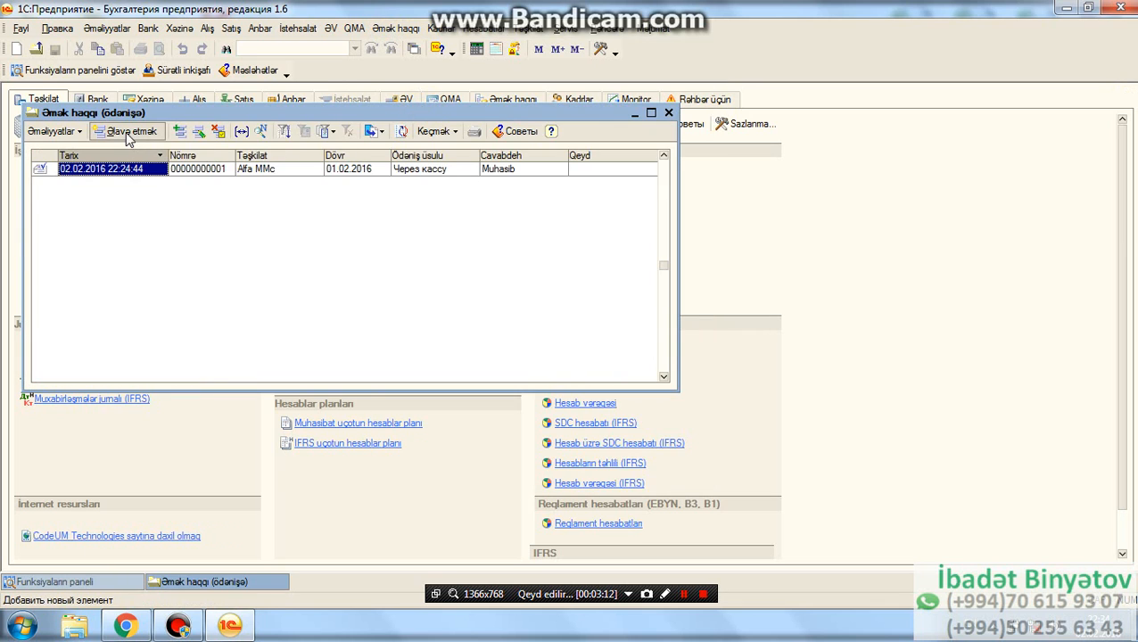
pyautogui.click(129, 134)
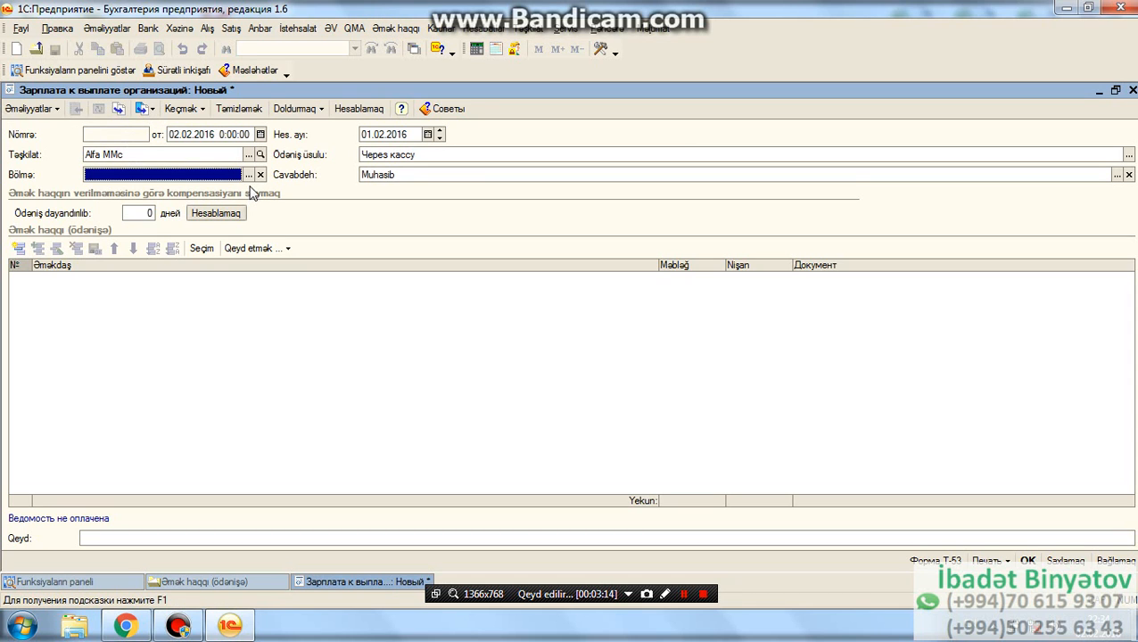
pyautogui.click(249, 174)
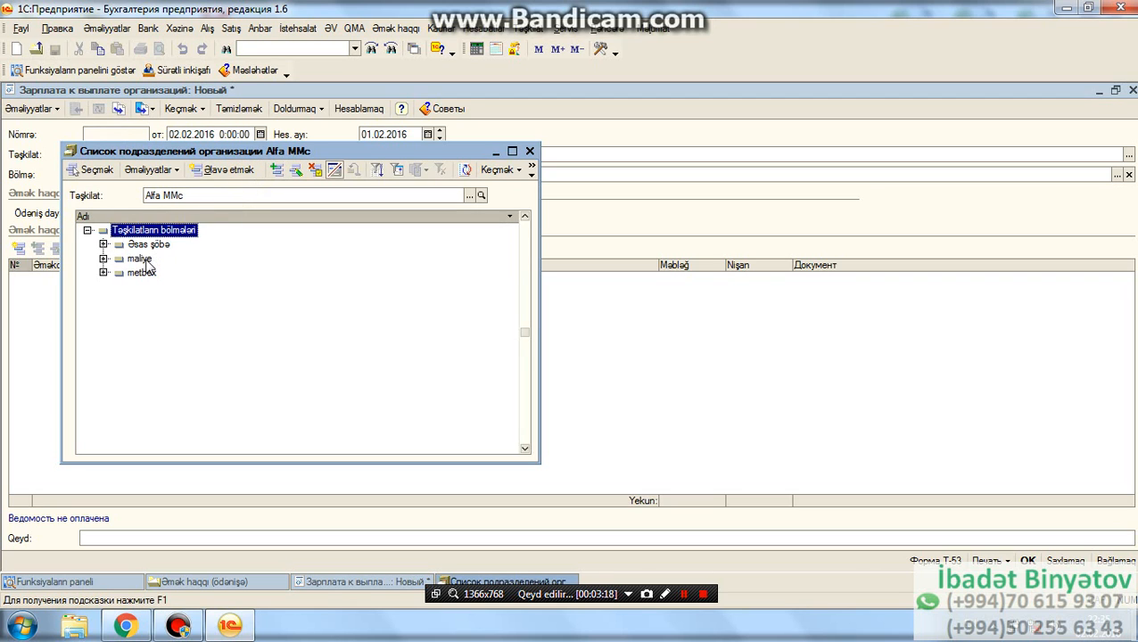
pyautogui.doubleClick(141, 258)
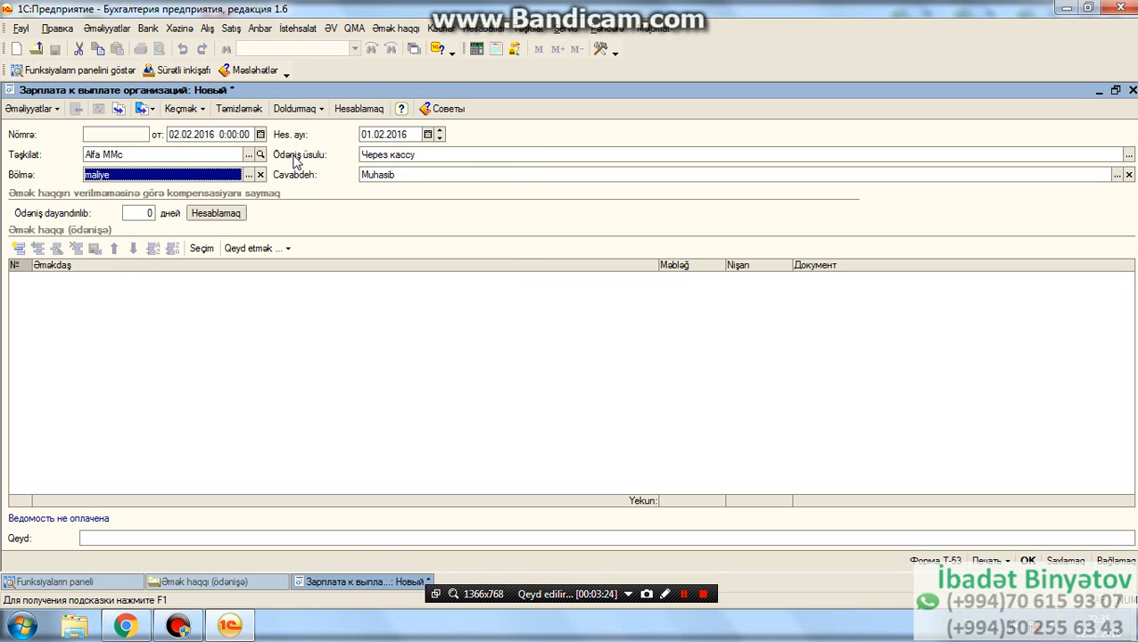
pyautogui.click(1128, 157)
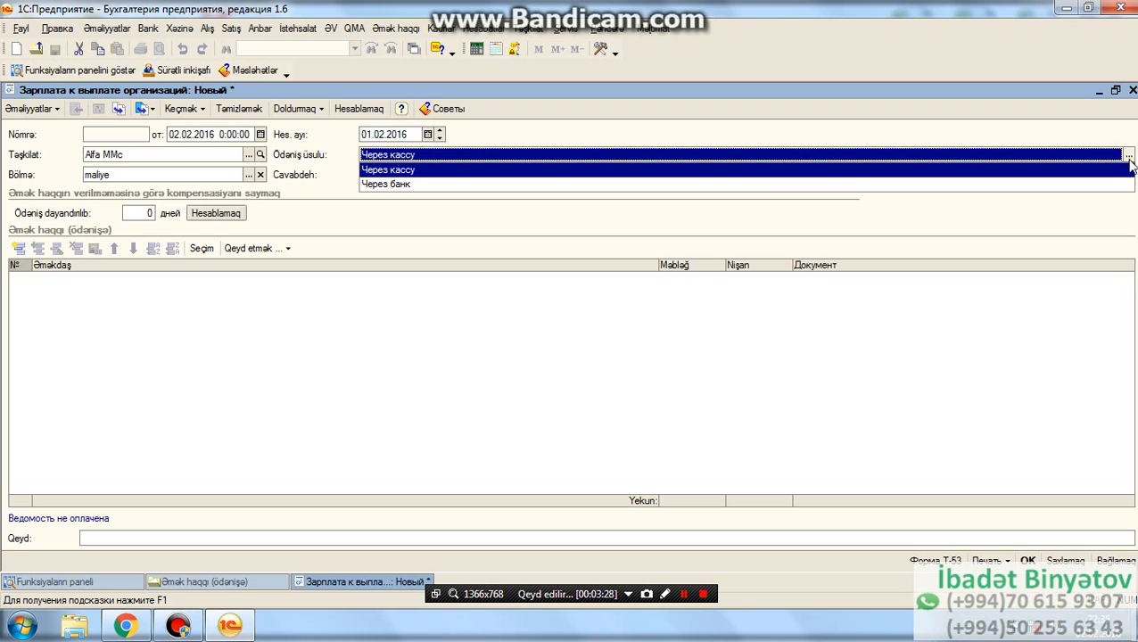
pyautogui.click(1127, 169)
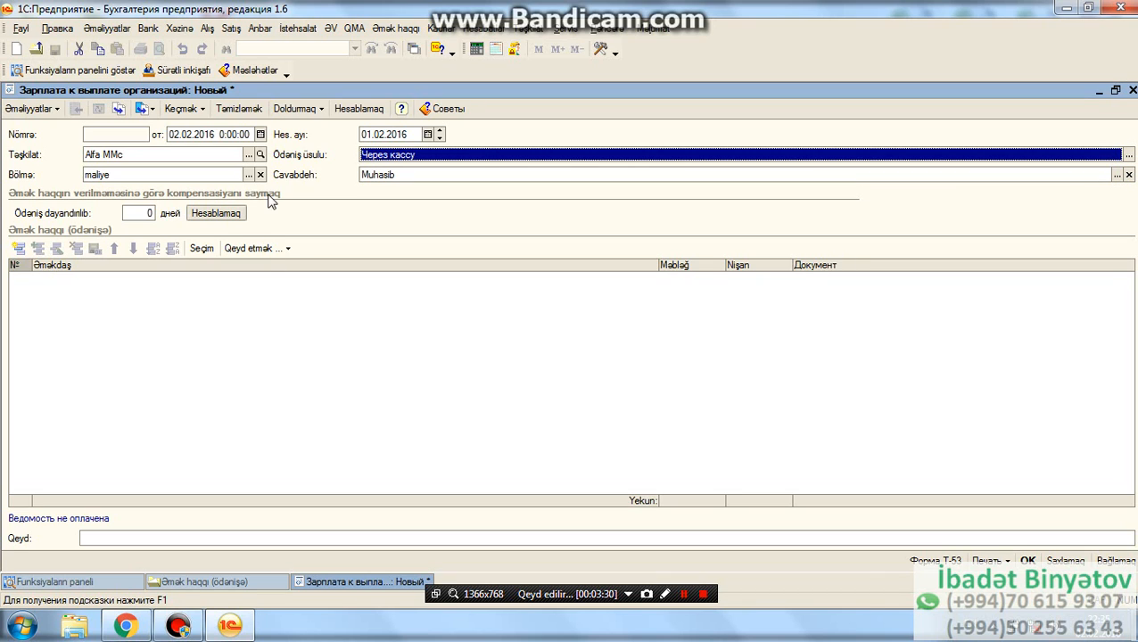
# - Fill the payment table by month-end debt and calculate the employee's amount due
pyautogui.click(295, 109)
pyautogui.click(303, 131)
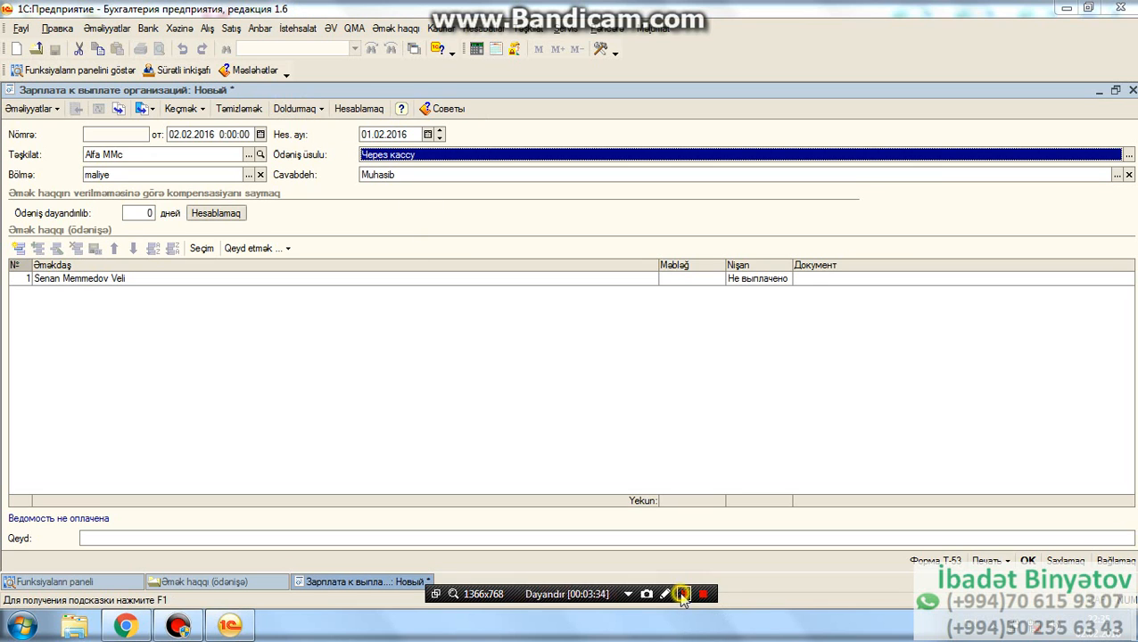
pyautogui.click(310, 117)
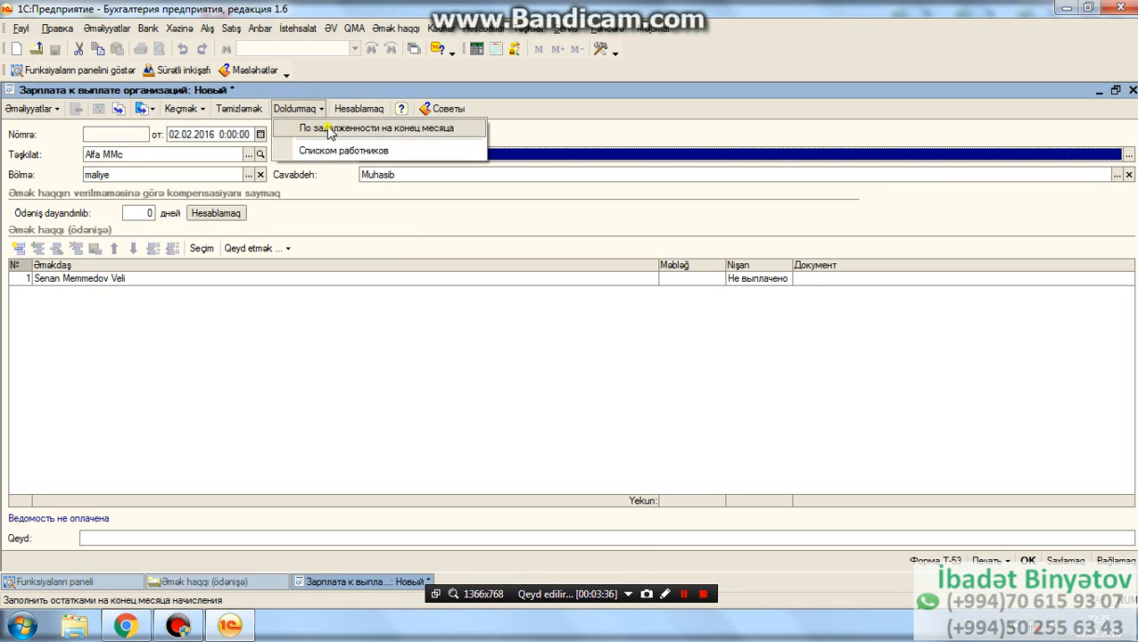
pyautogui.click(339, 128)
pyautogui.click(530, 324)
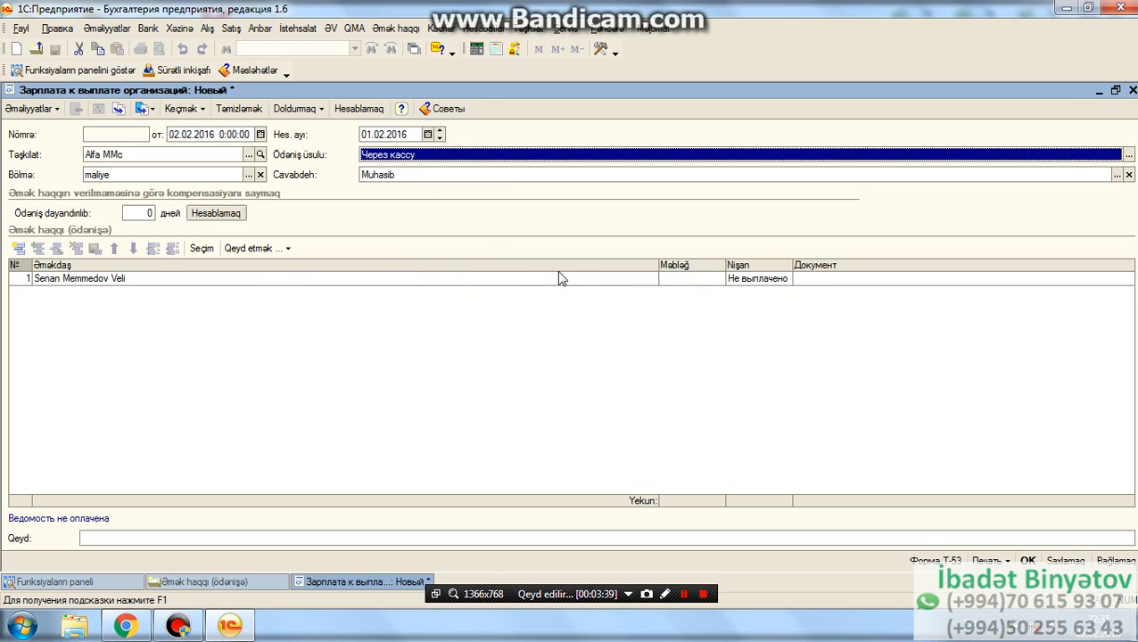
pyautogui.click(359, 107)
pyautogui.click(522, 323)
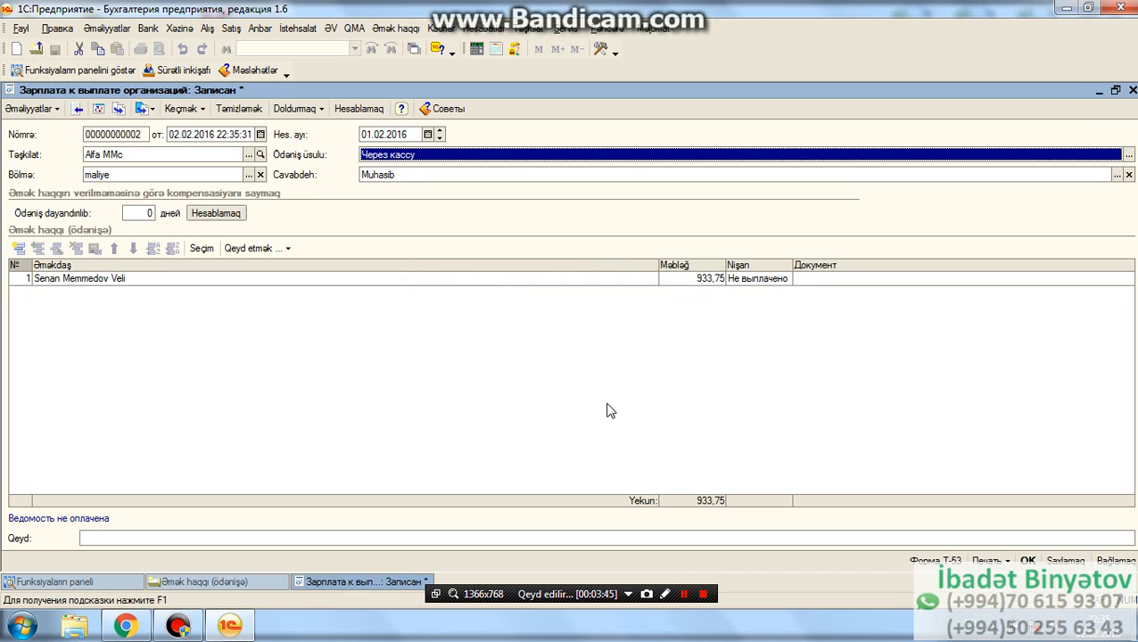
# - Mark the employee's payment row as Ödənilib and save the payment document
pyautogui.click(287, 248)
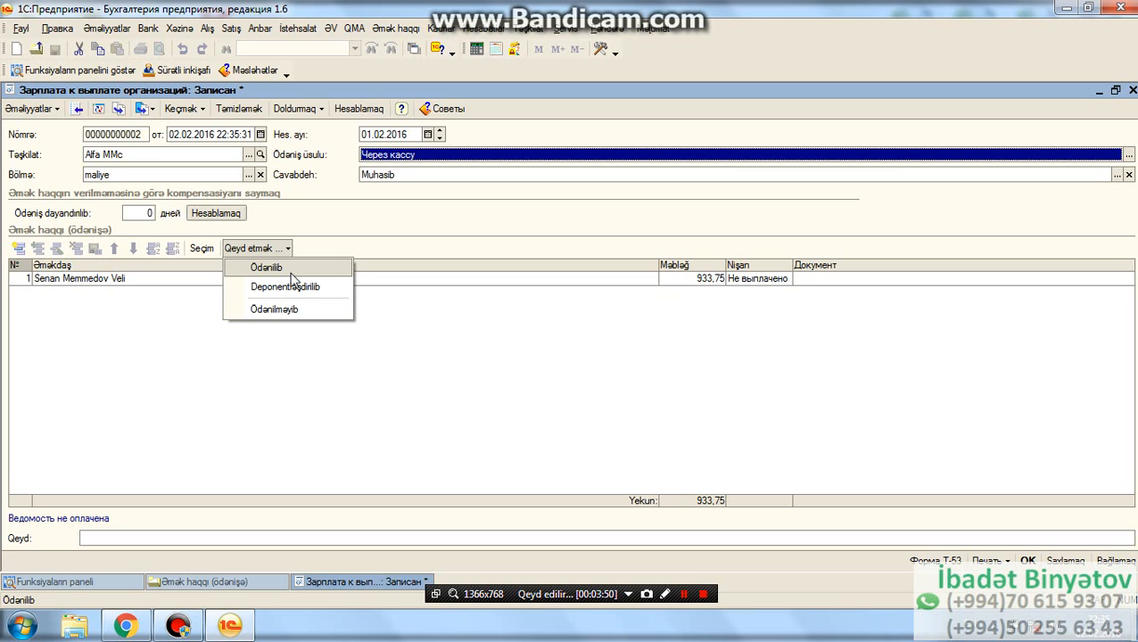
pyautogui.click(267, 267)
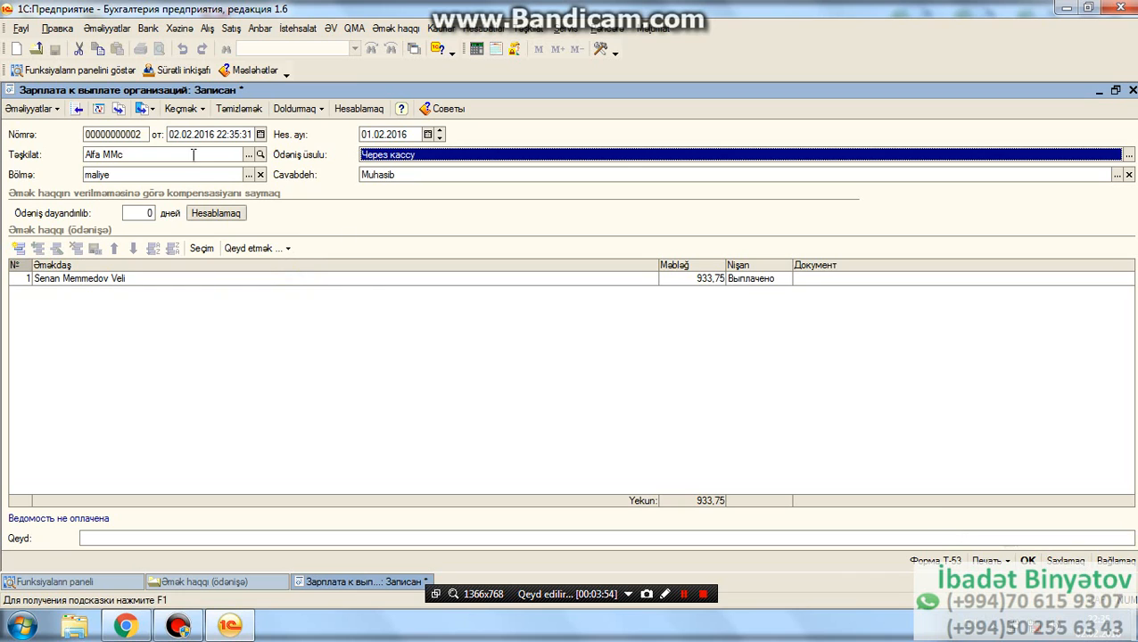
pyautogui.click(1061, 560)
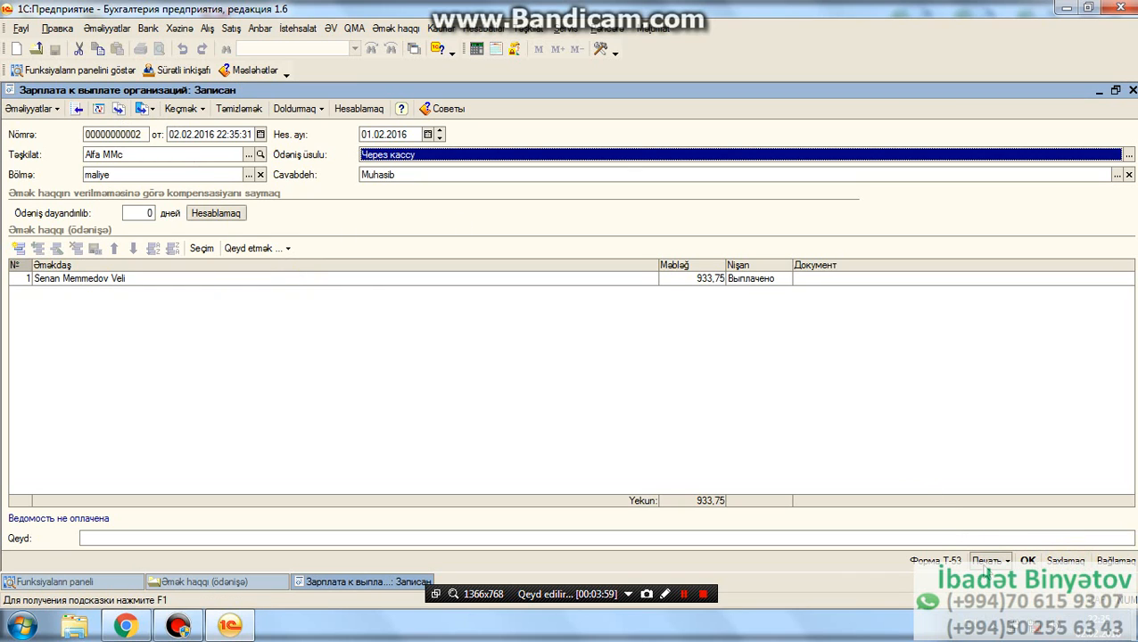
# - Close the payment document and create a new Xəzinə Məxaric Orderi with operation type Cədvəl üzrə əmək haqqın ödənilməsi
pyautogui.click(1027, 560)
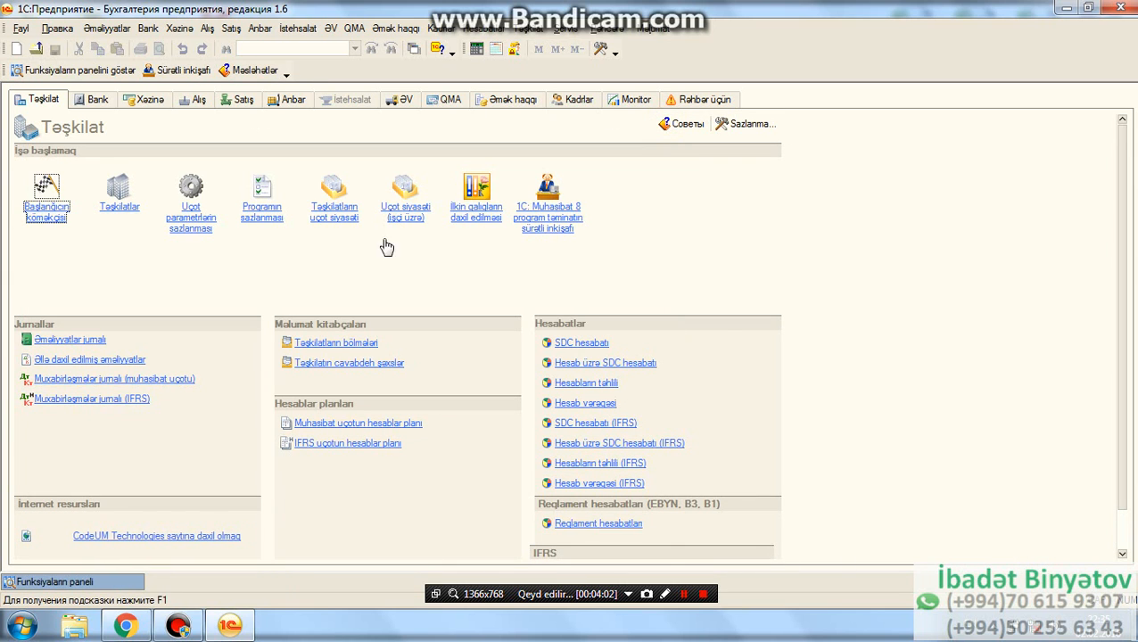
pyautogui.click(182, 32)
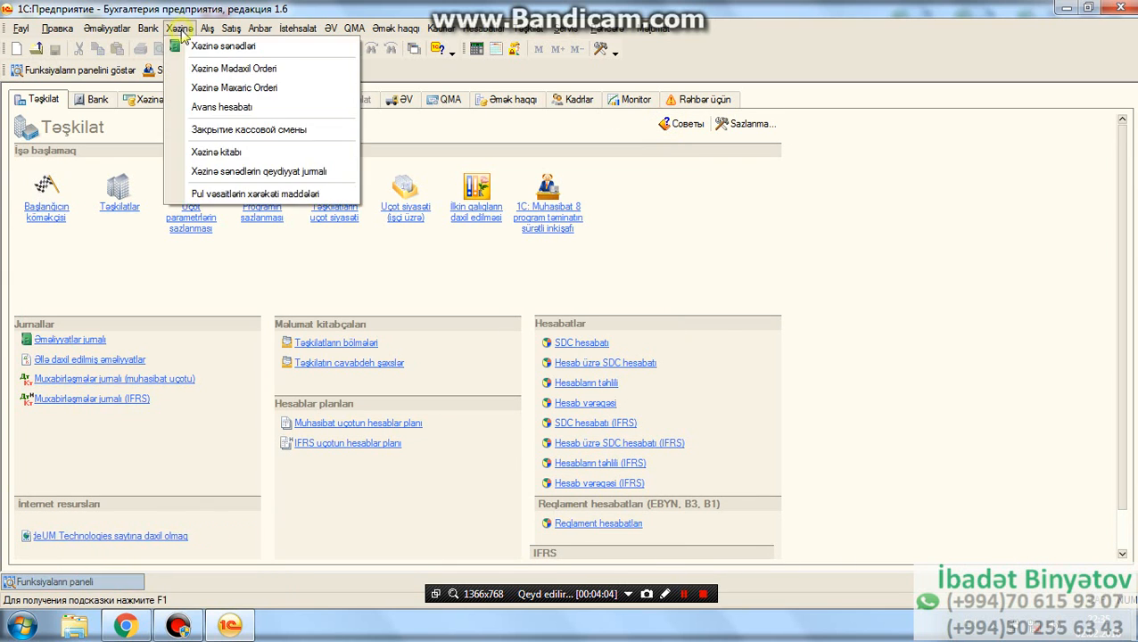
pyautogui.click(203, 89)
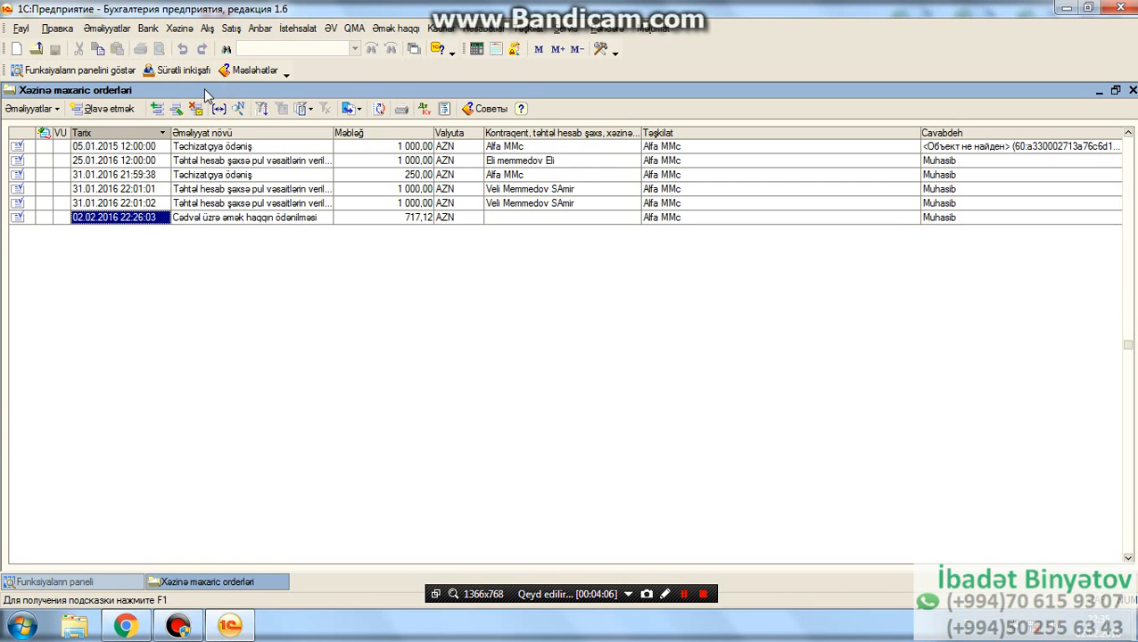
pyautogui.click(102, 109)
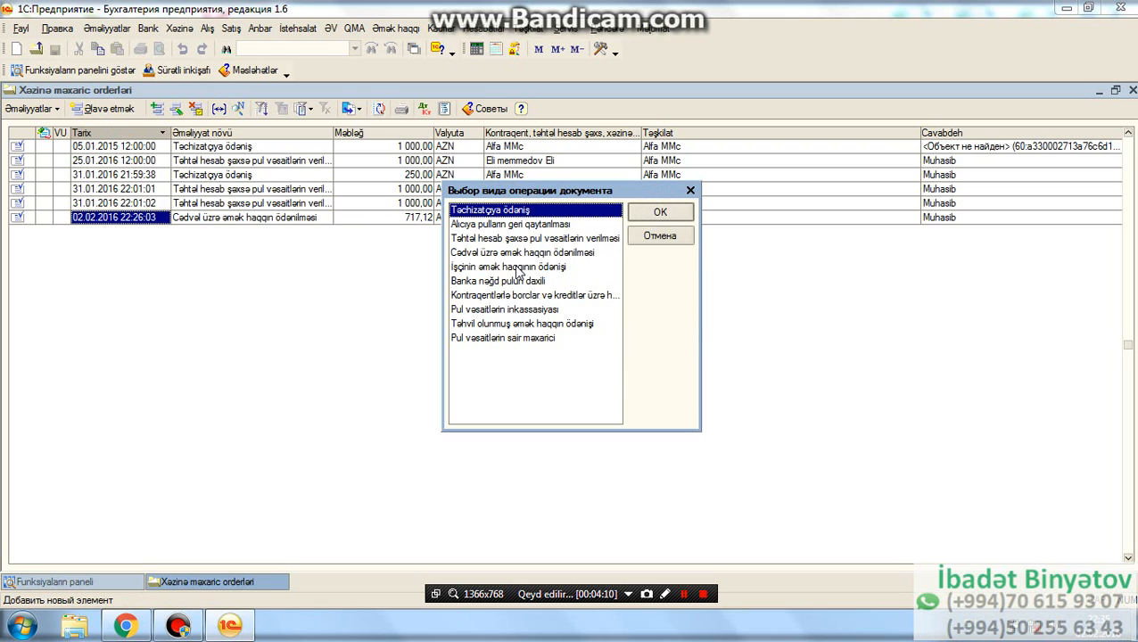
pyautogui.click(517, 253)
pyautogui.click(674, 214)
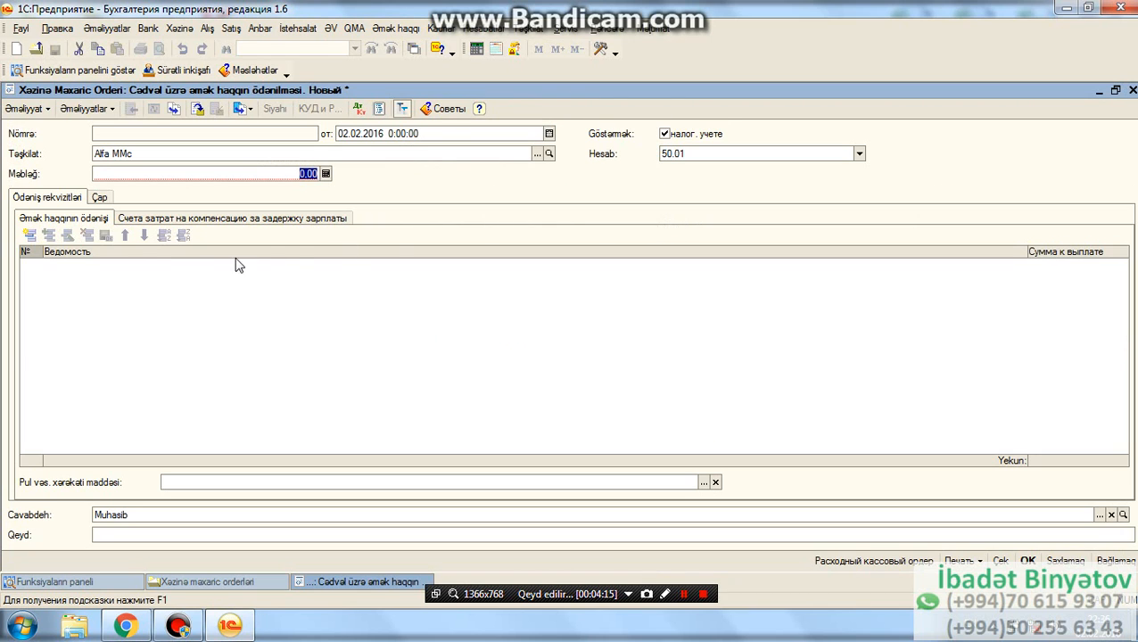
# - Add the salary payment sheet dated 02.02.2016 22:35:31 to the cash order and post the order
pyautogui.click(29, 235)
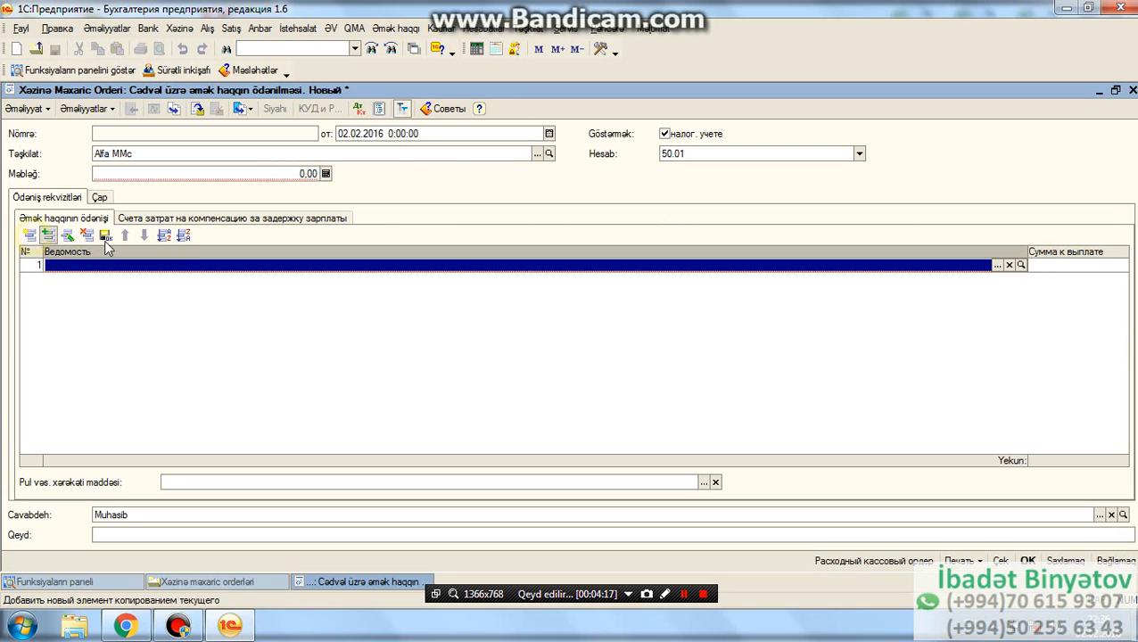
pyautogui.click(998, 267)
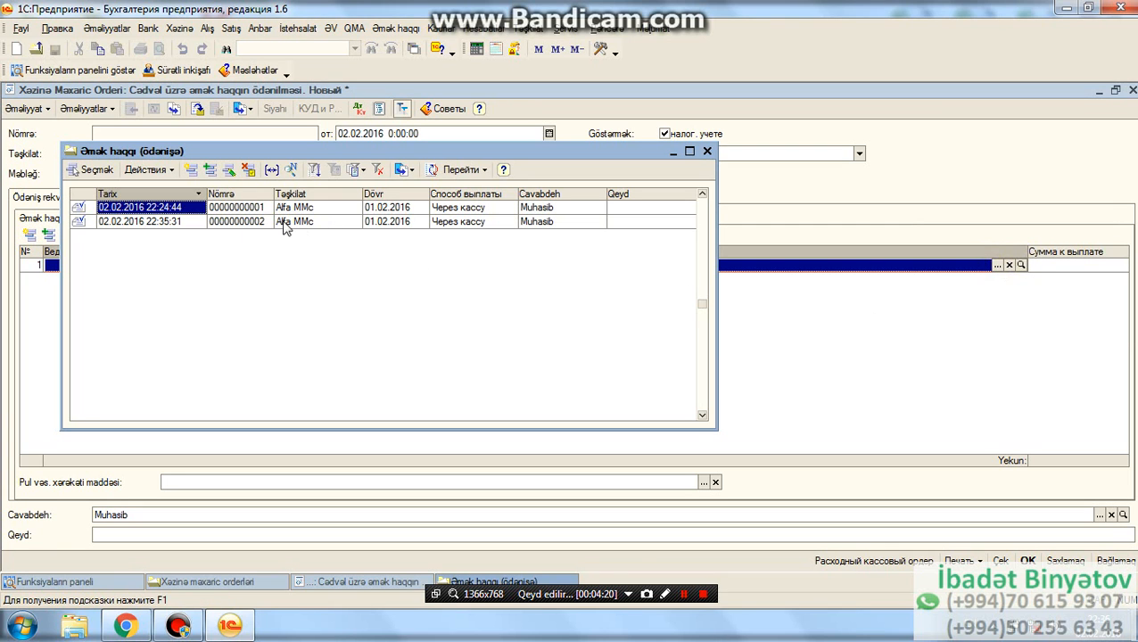
pyautogui.doubleClick(178, 223)
pyautogui.click(505, 343)
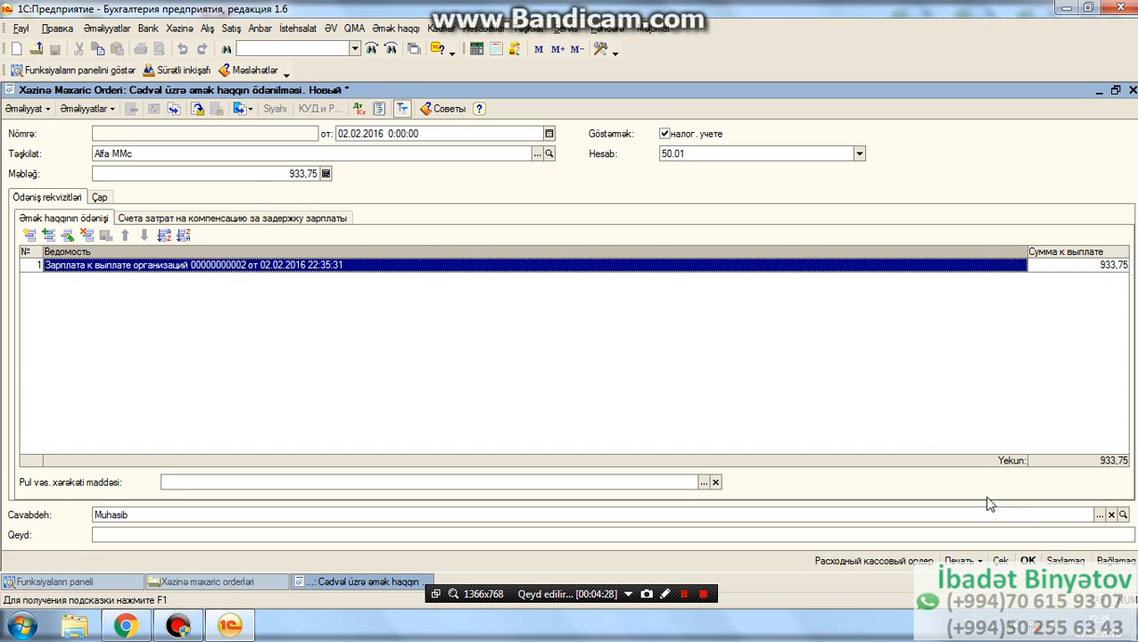
pyautogui.click(199, 112)
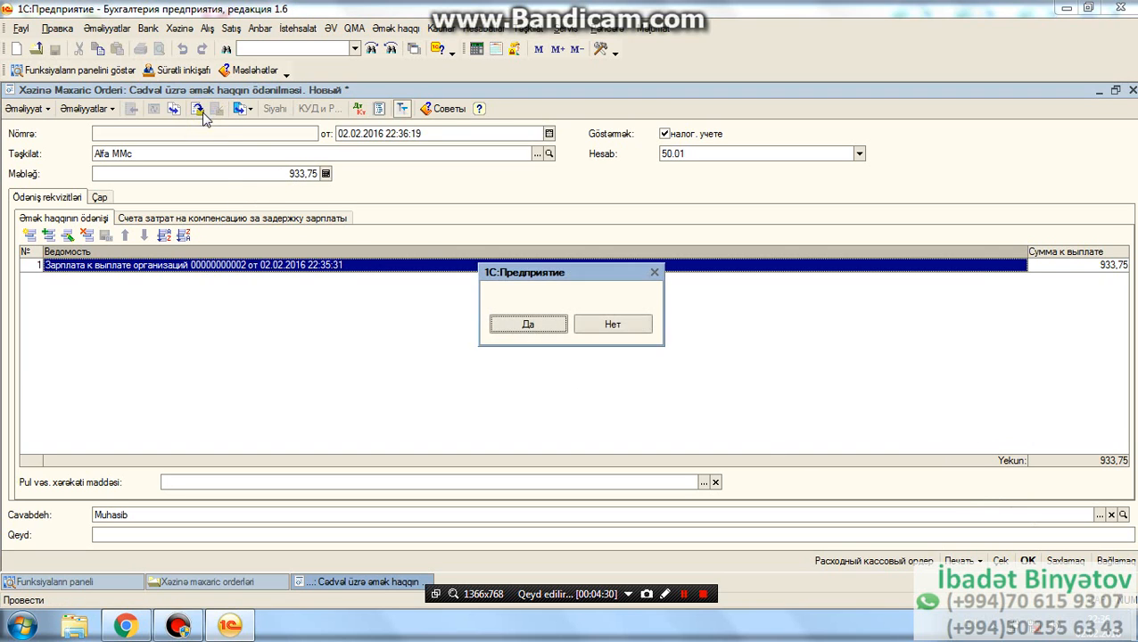
pyautogui.click(526, 321)
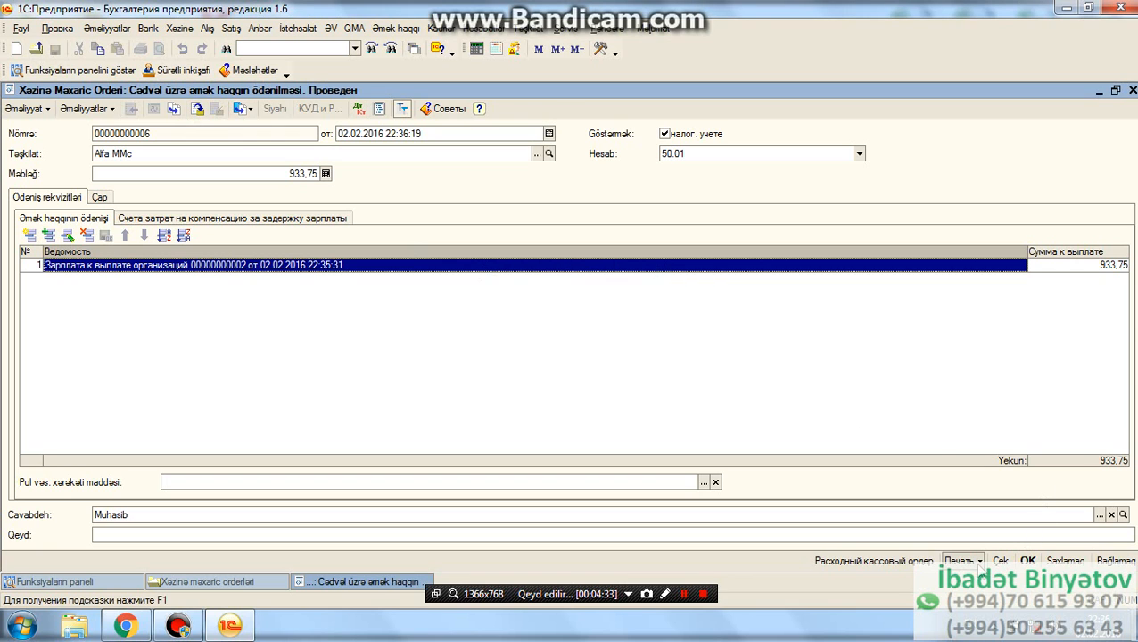
# - Review the order's Расходный кассовый ордер print form in a maximized view and close it
pyautogui.click(969, 561)
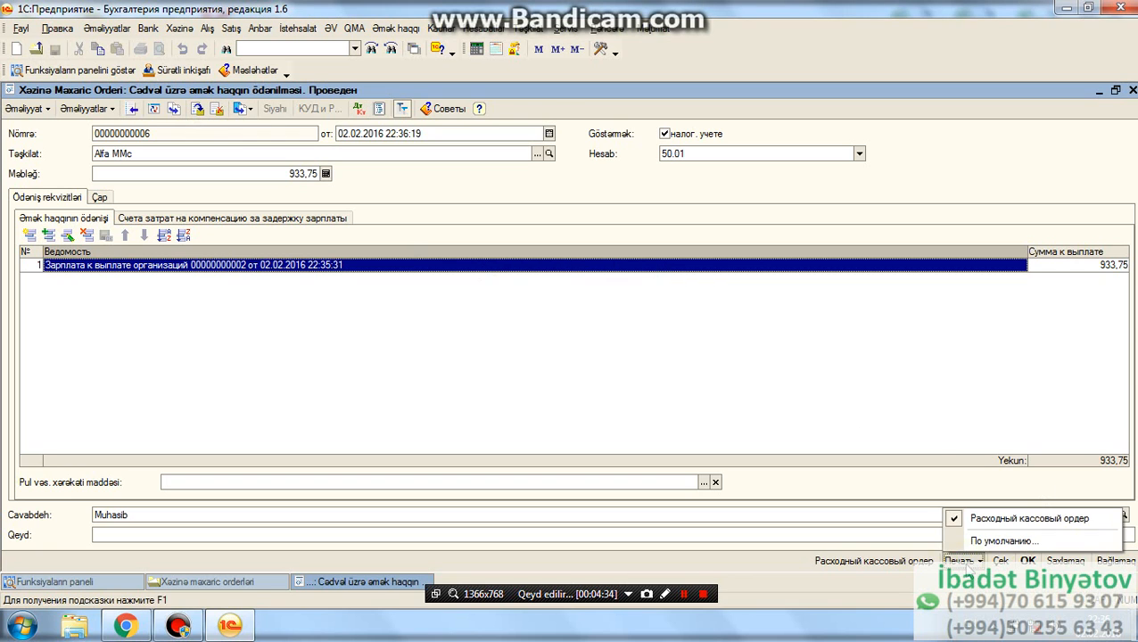
pyautogui.click(984, 517)
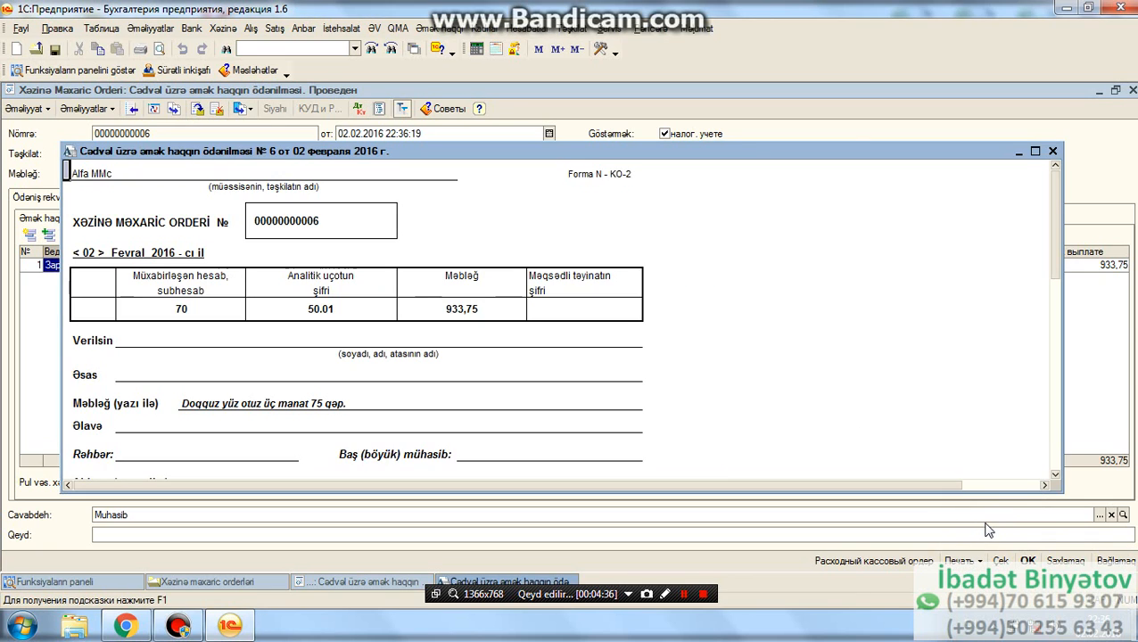
pyautogui.click(1034, 151)
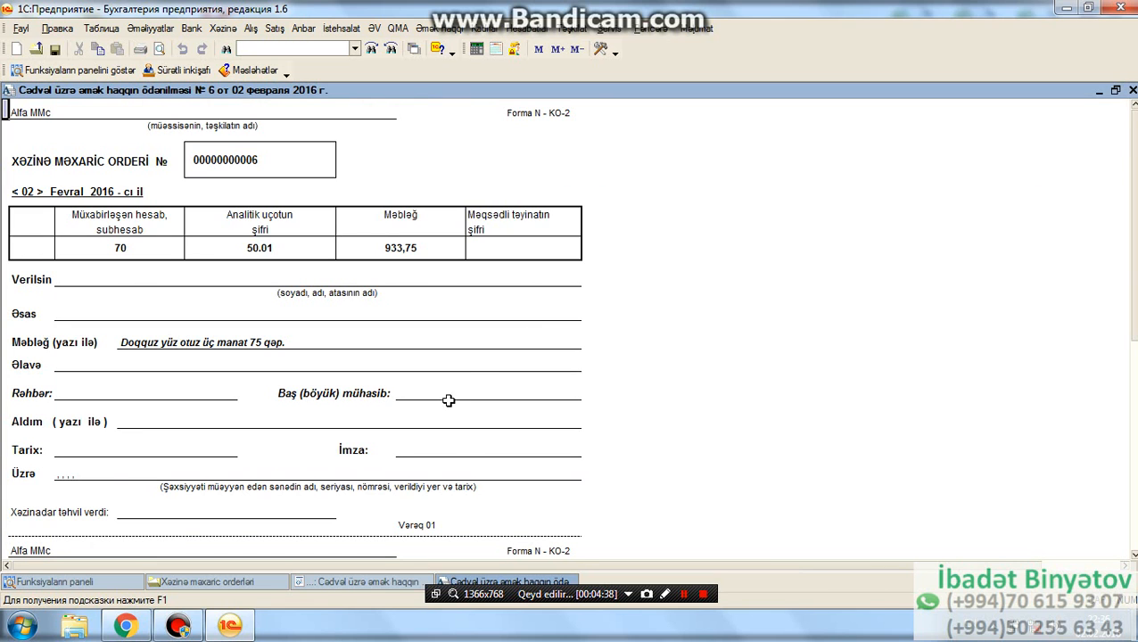
pyautogui.scroll(-1, 438, 405)
pyautogui.scroll(1, 188, 320)
pyautogui.click(1131, 90)
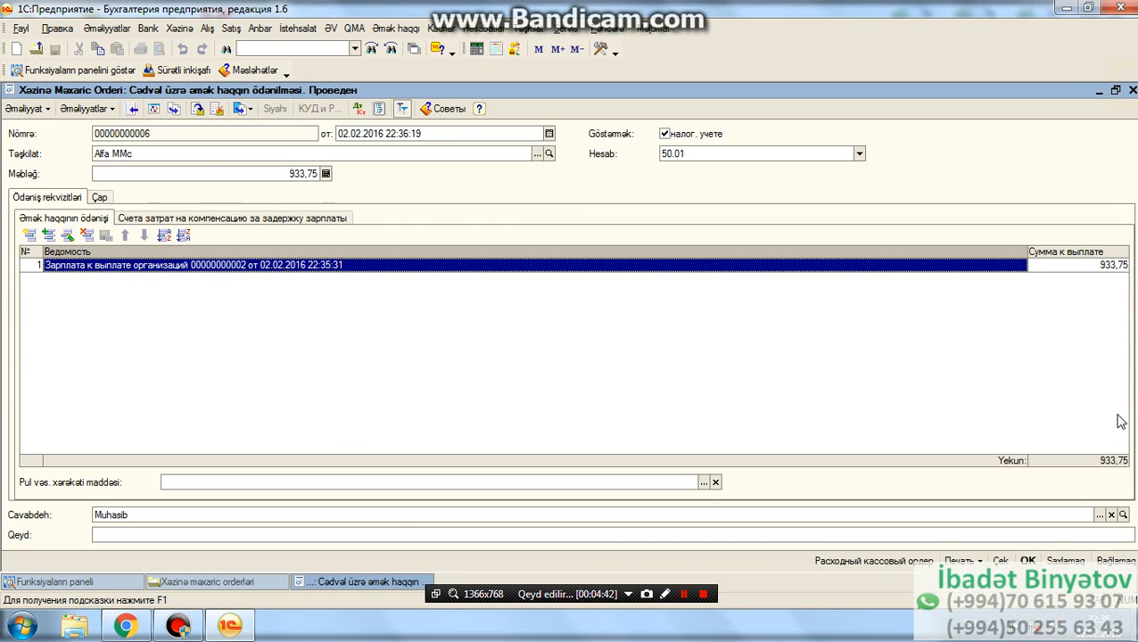
# - Post the cash order again, check its debit and credit accounting entries, and close the posting result
pyautogui.click(197, 109)
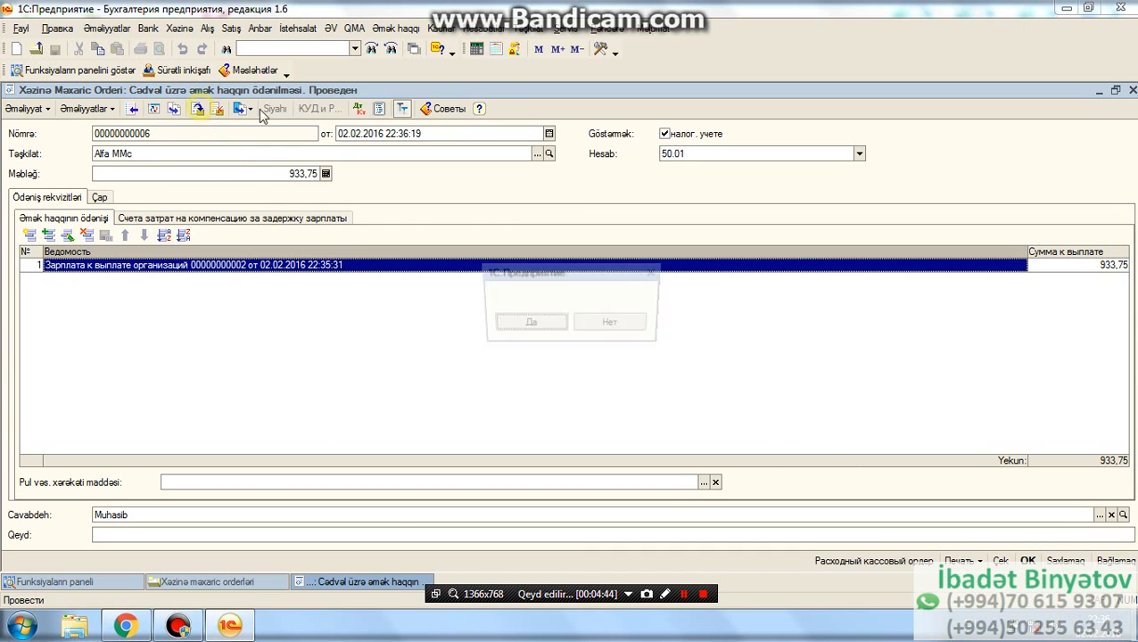
pyautogui.click(543, 327)
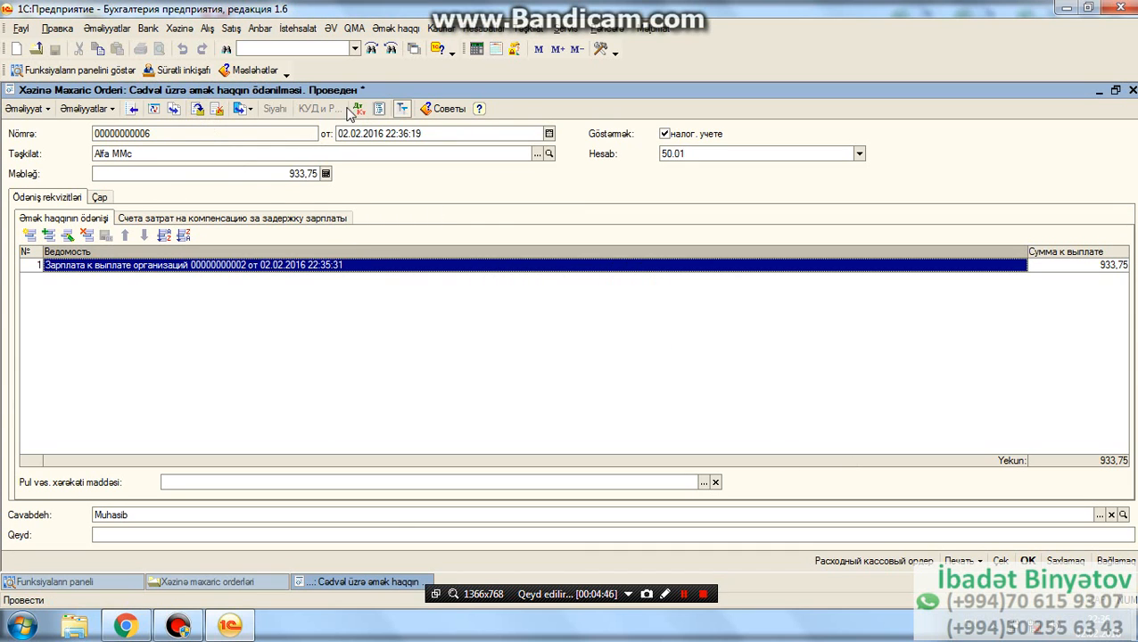
pyautogui.click(357, 109)
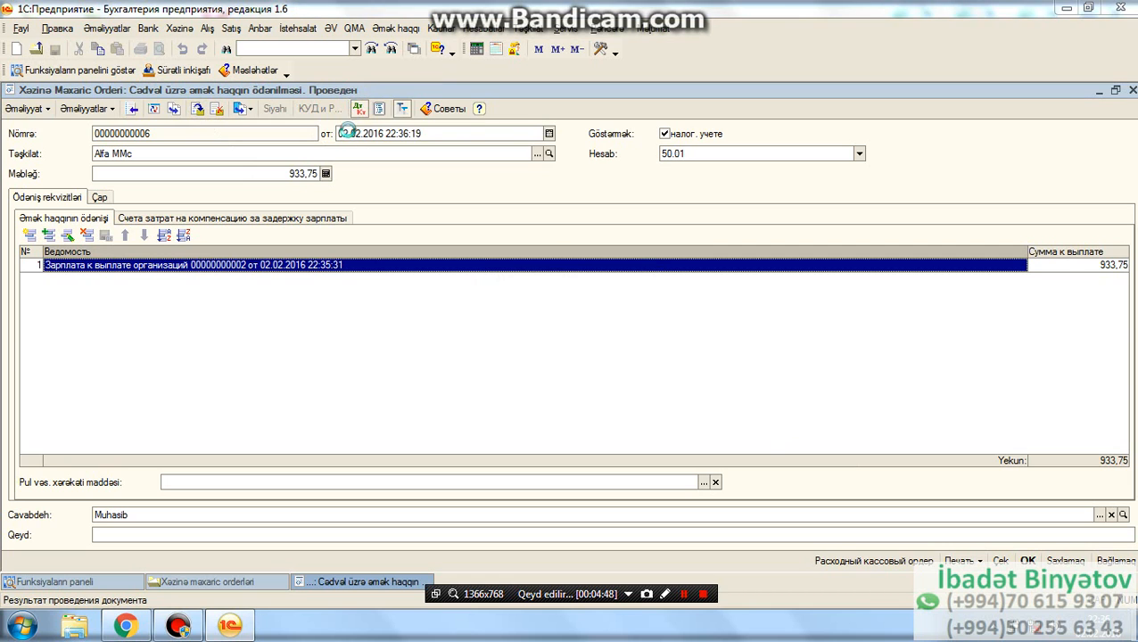
pyautogui.click(74, 246)
pyautogui.click(640, 253)
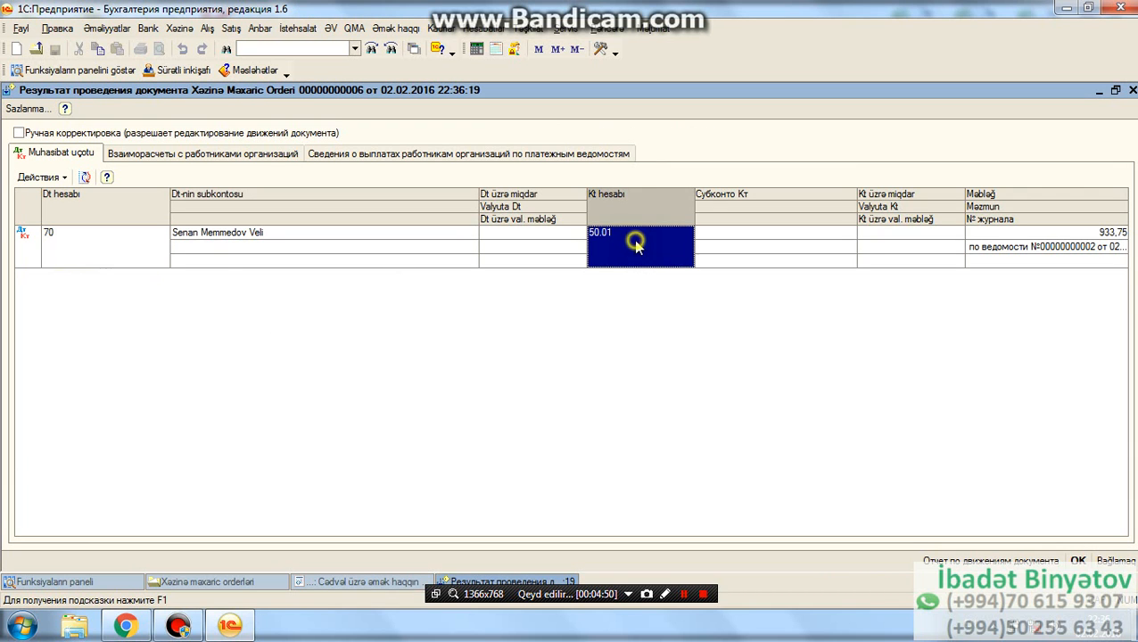
pyautogui.click(1078, 558)
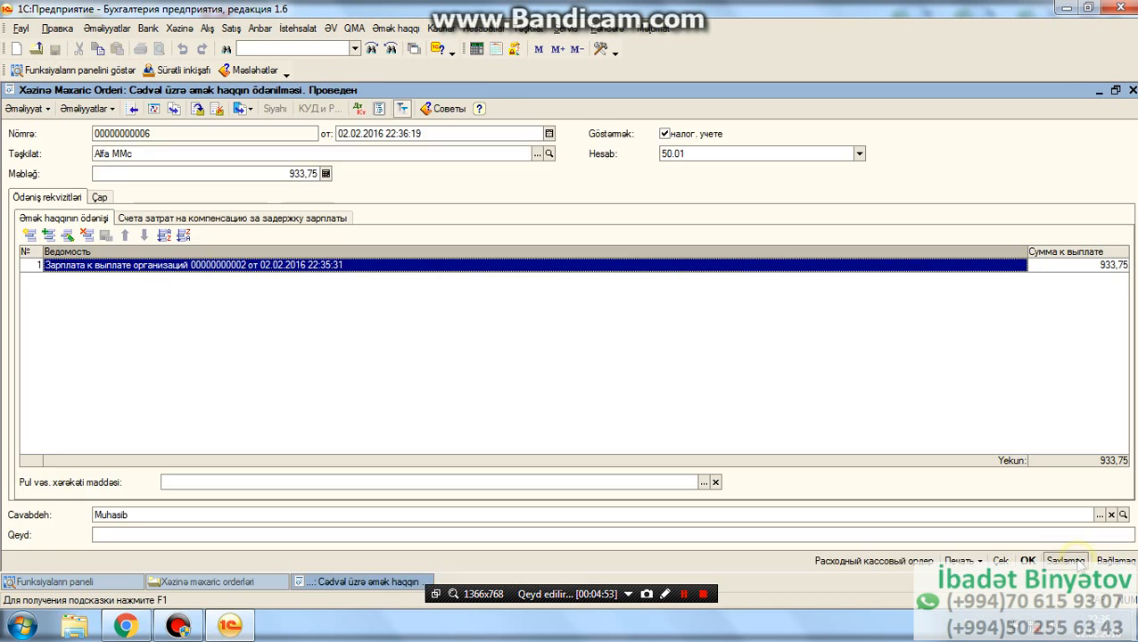
# - Save and post the cash order, and close it together with the Xəzinə məxaric orderləri list
pyautogui.click(1027, 560)
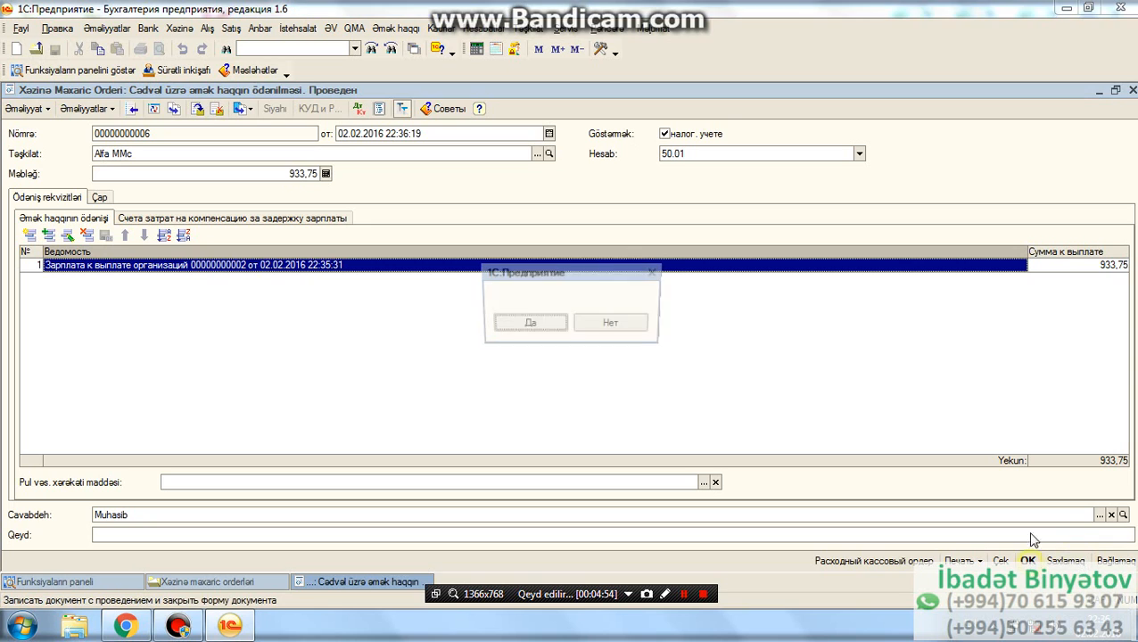
pyautogui.click(547, 323)
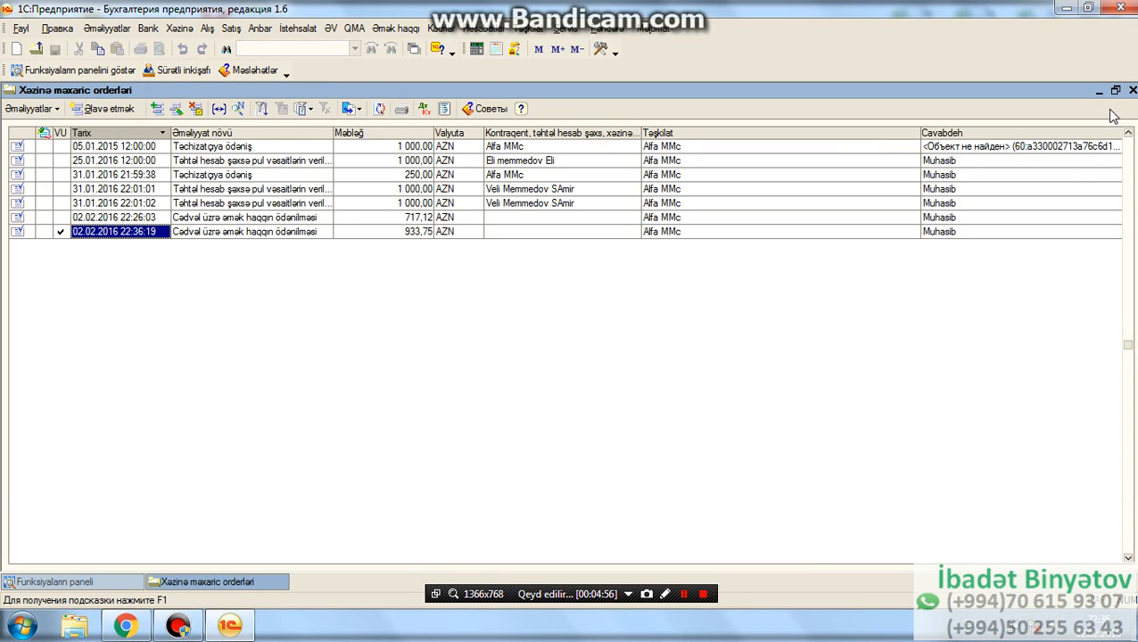
pyautogui.click(1131, 91)
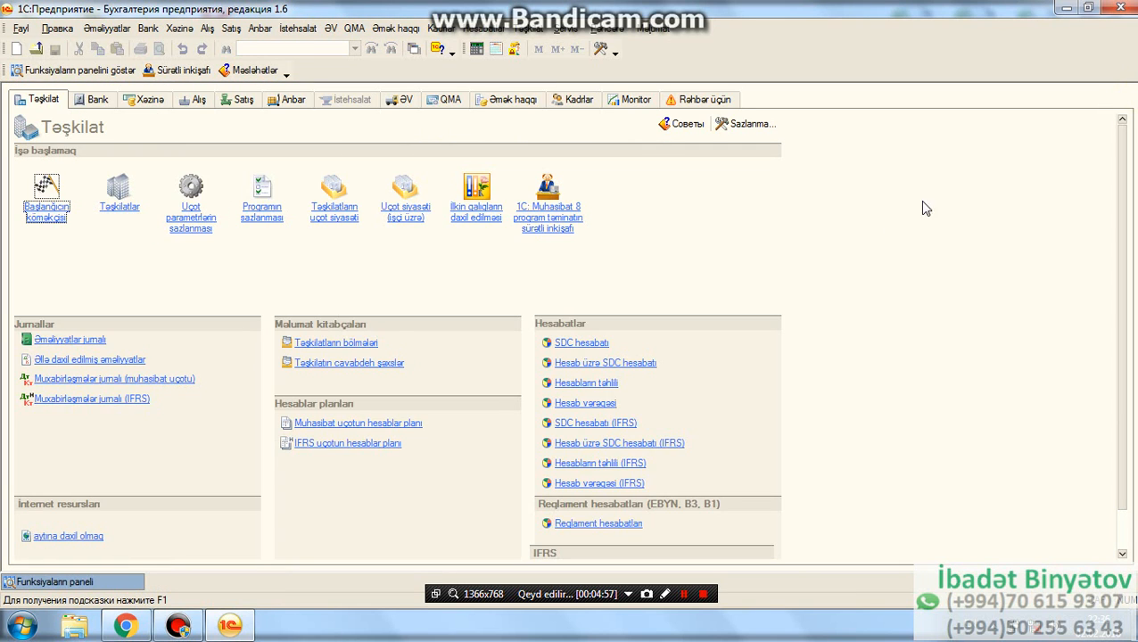
# - View the list of Alfa MMc employees and close it
pyautogui.click(441, 27)
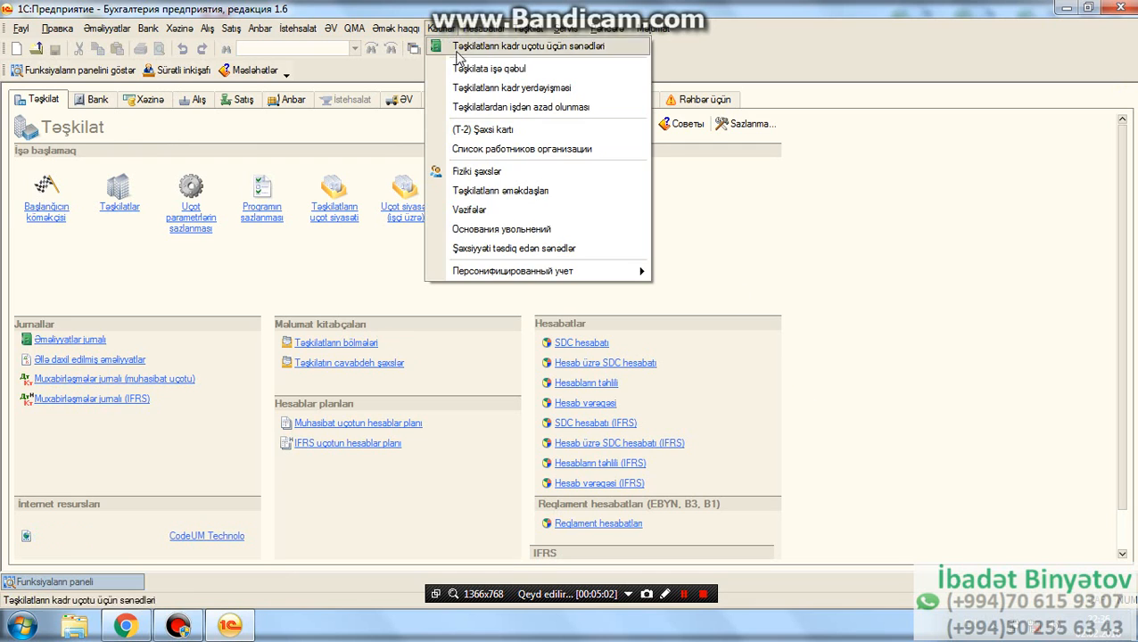
pyautogui.click(491, 193)
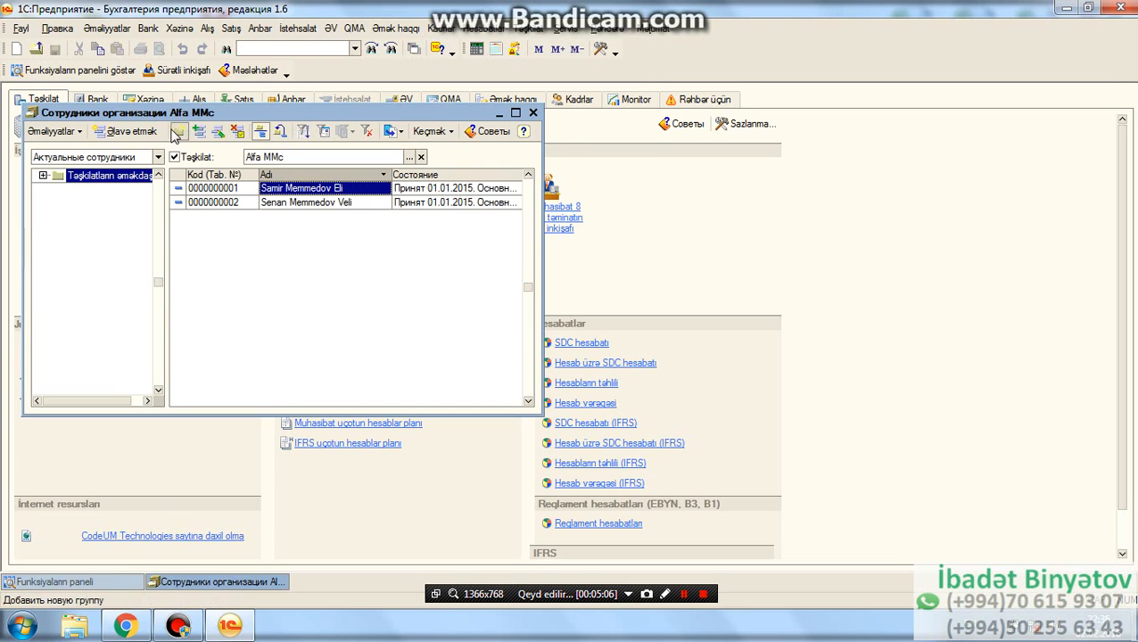
pyautogui.click(533, 112)
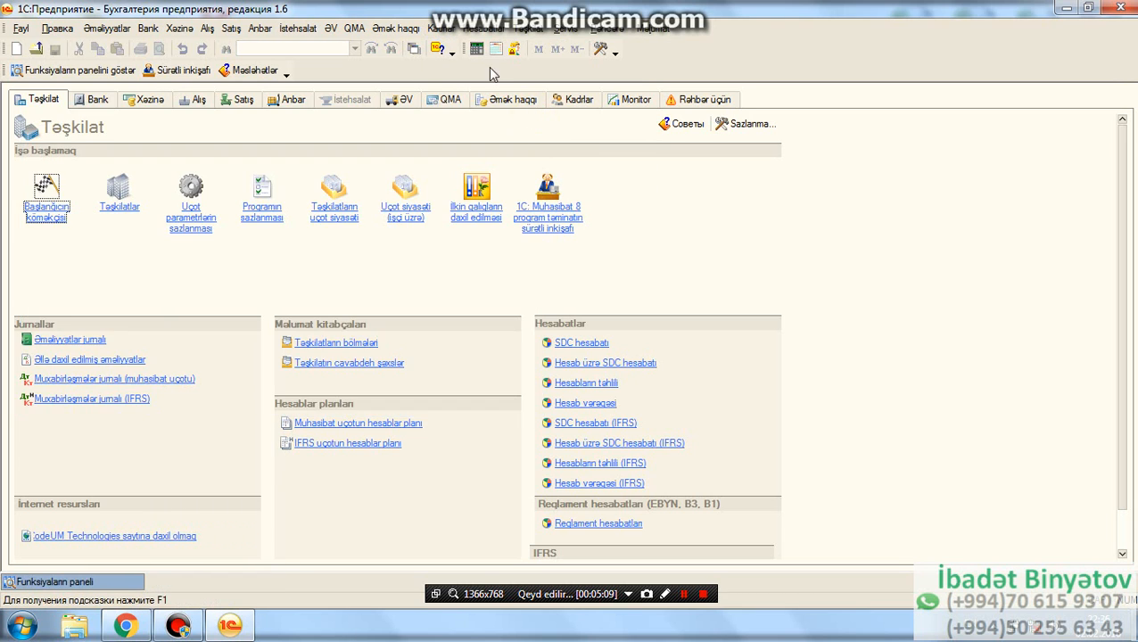
# - Start a new Təşkilata işə qəbul document, discard it without saving, and close the hiring list
pyautogui.click(409, 29)
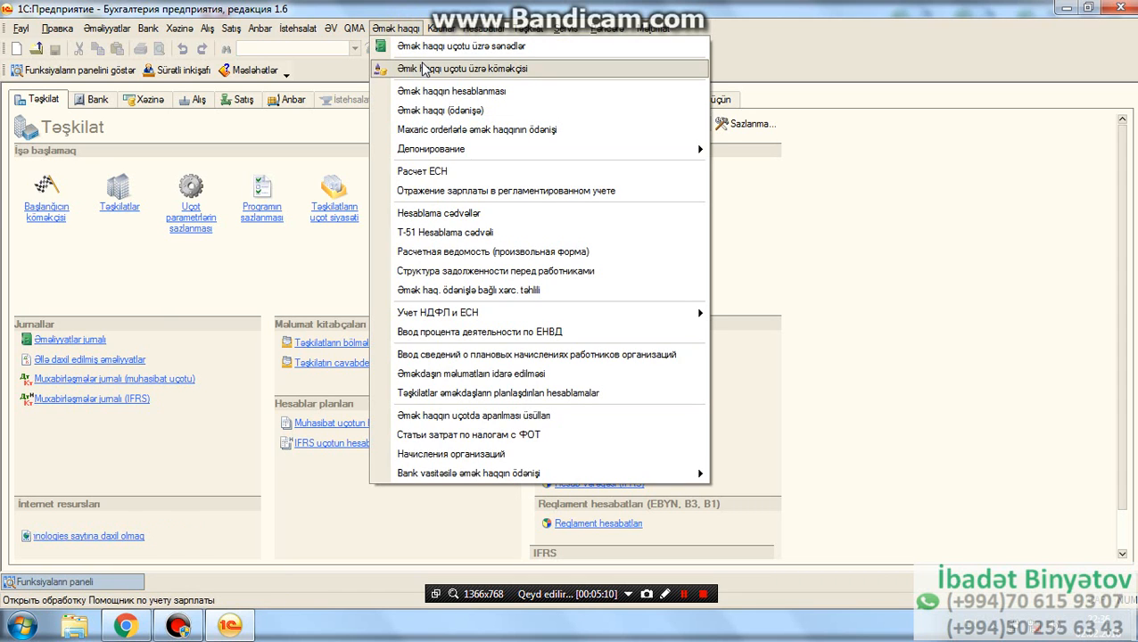
pyautogui.moveTo(435, 29)
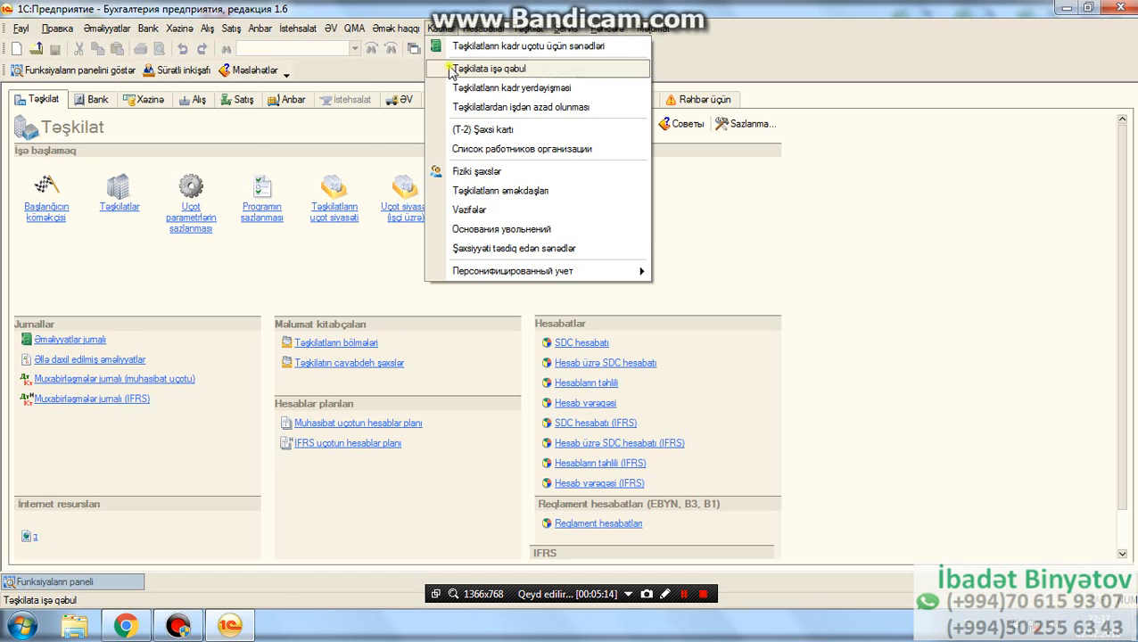
pyautogui.click(452, 71)
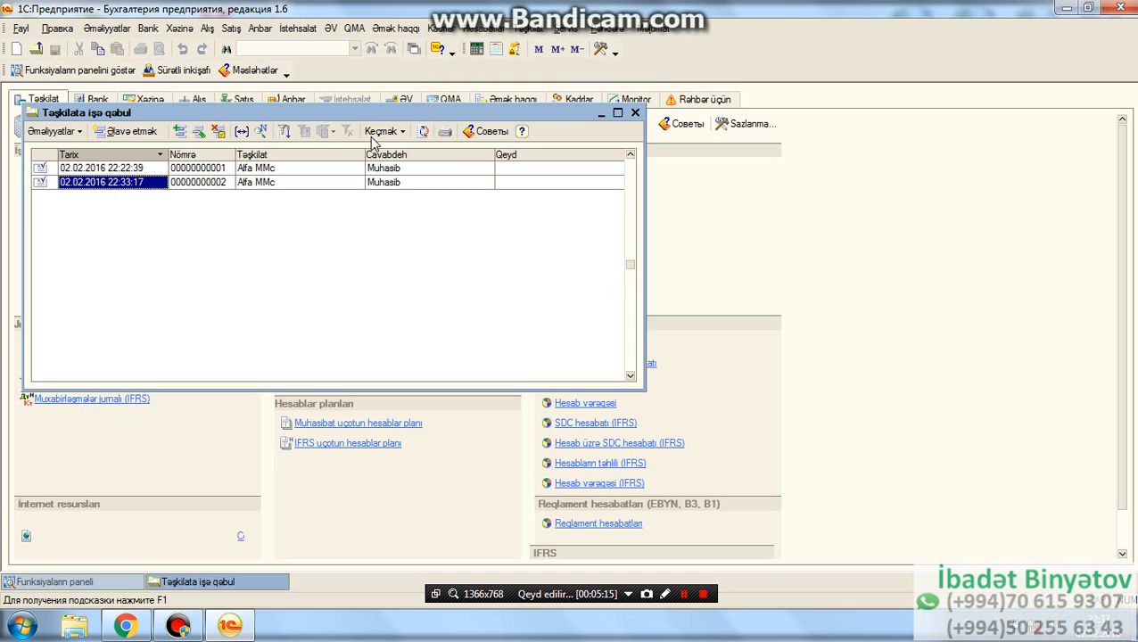
pyautogui.click(149, 132)
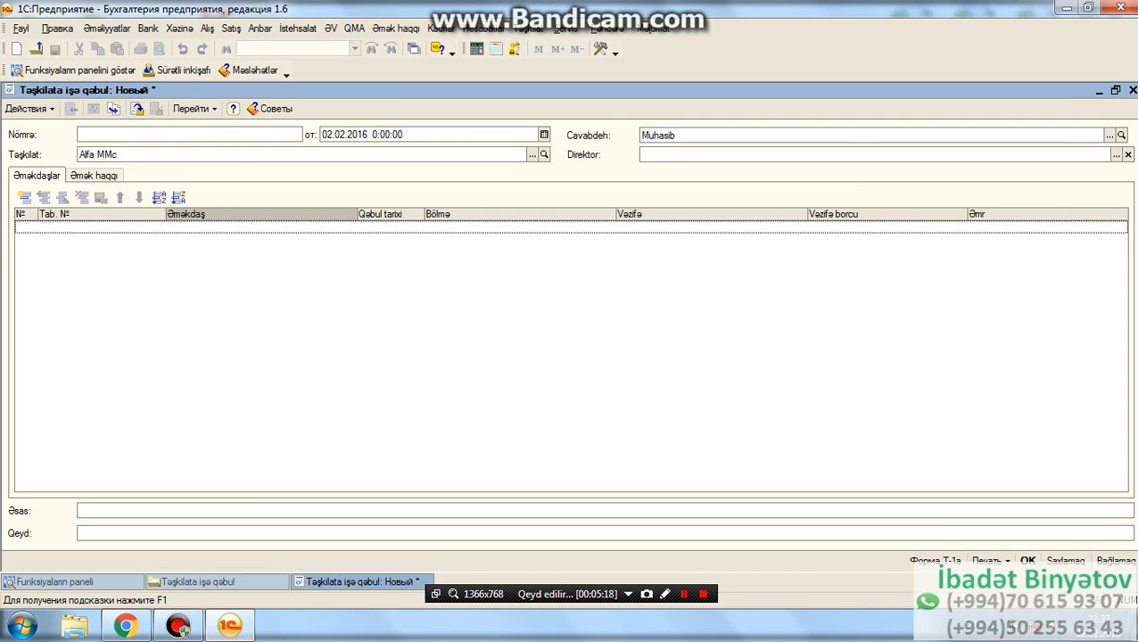
pyautogui.click(1131, 93)
pyautogui.click(571, 325)
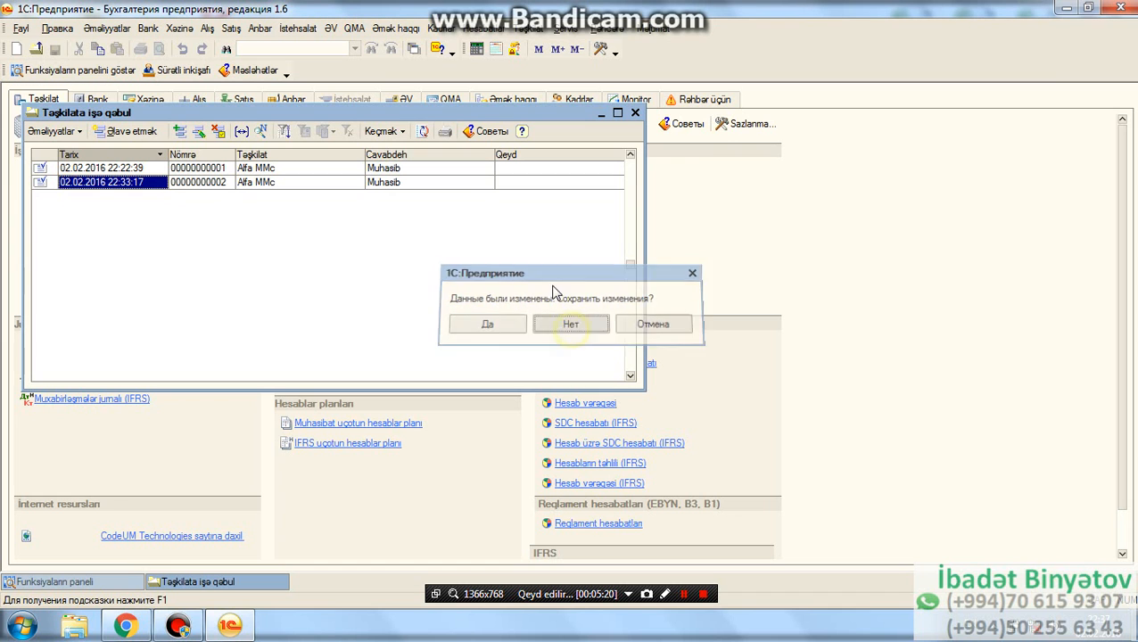
pyautogui.click(633, 113)
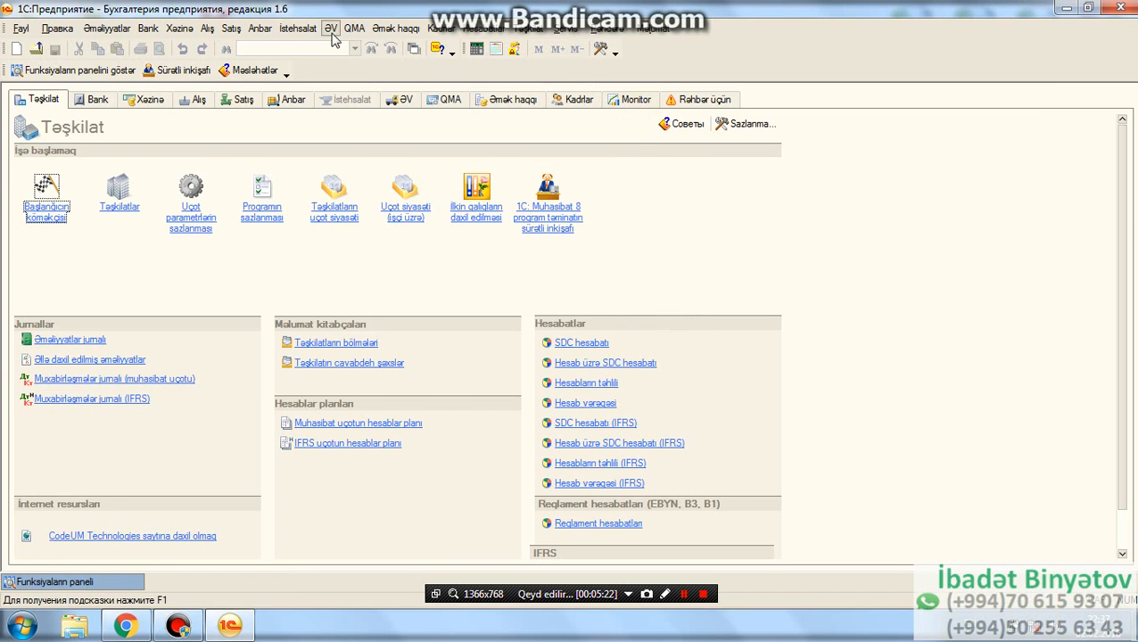
# - Start a new Əmək haqqın hesablanması document, discard it without saving, and close the salary calculation list
pyautogui.click(330, 28)
pyautogui.moveTo(395, 29)
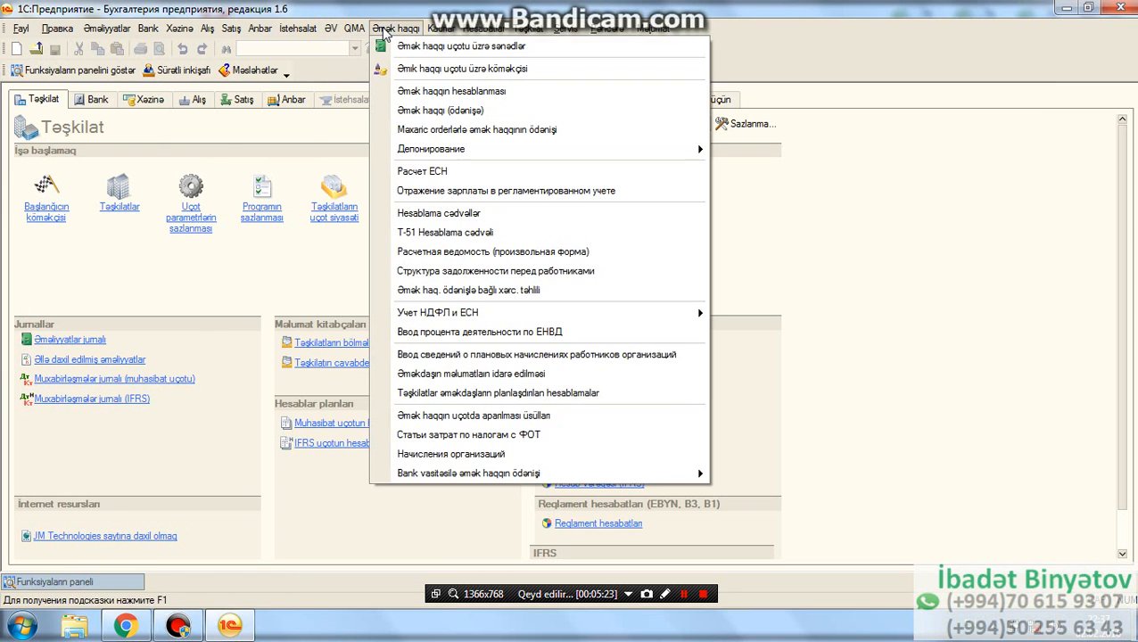
pyautogui.click(416, 94)
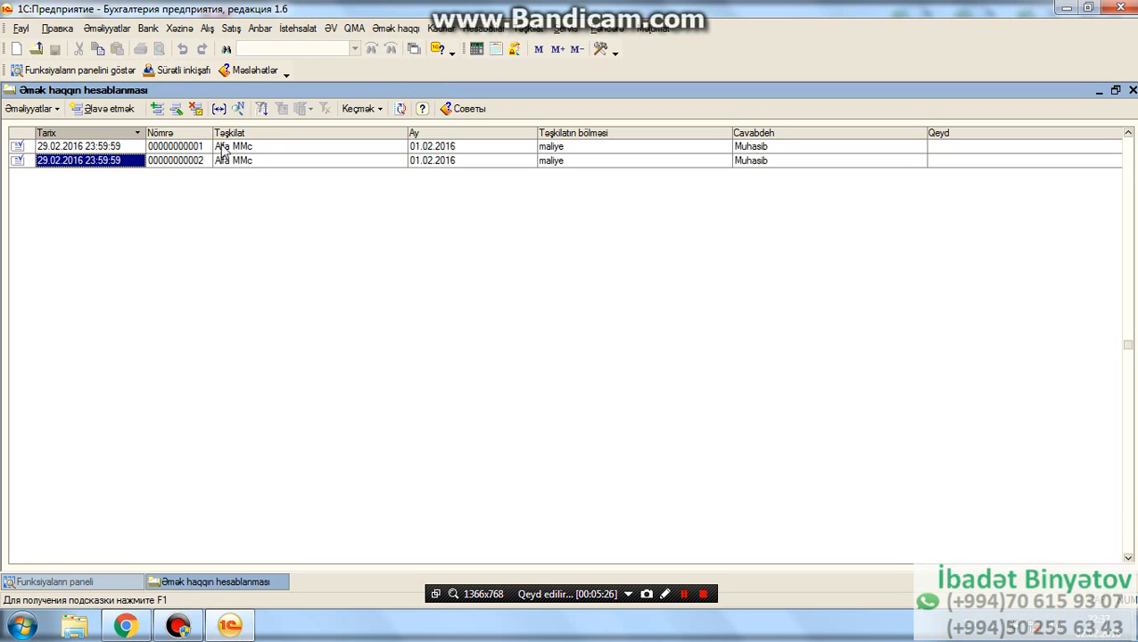
pyautogui.click(103, 109)
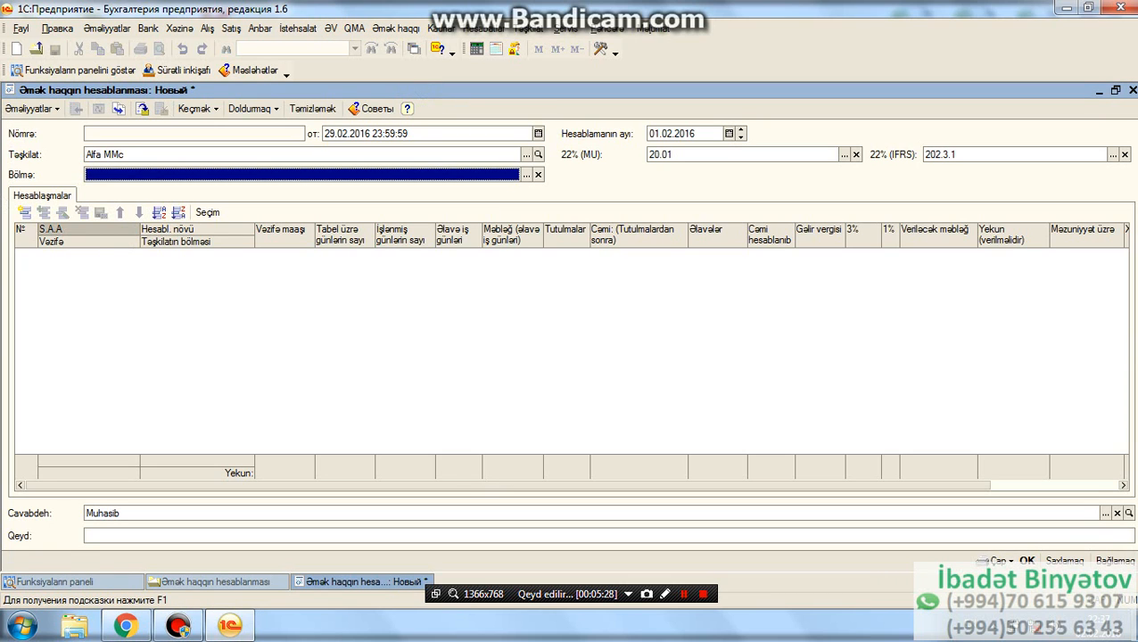
pyautogui.click(1132, 91)
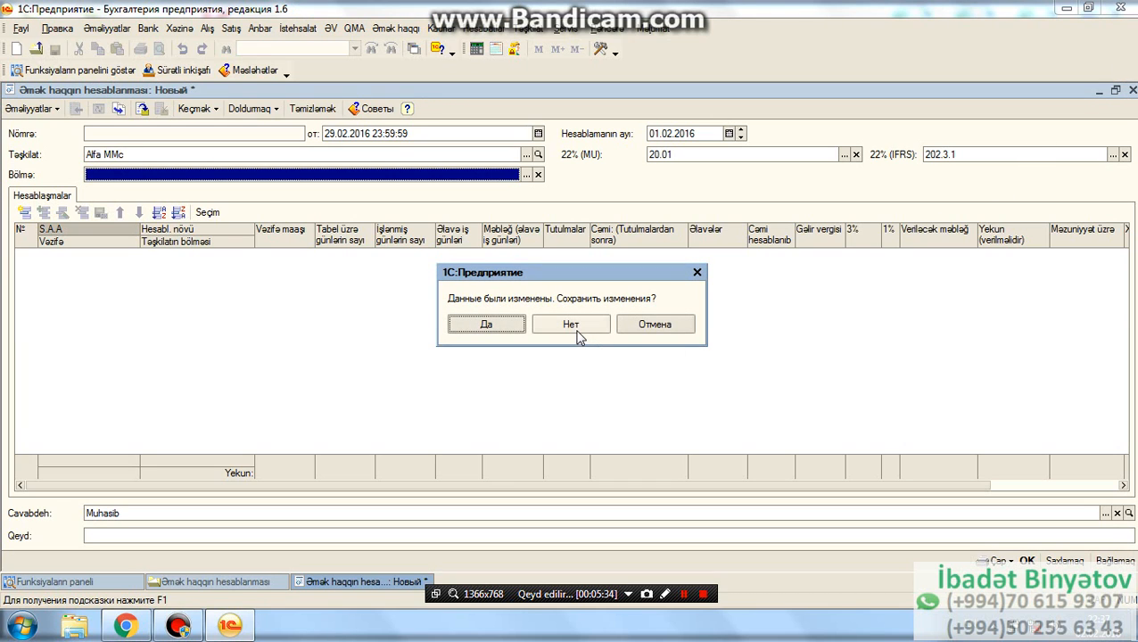
pyautogui.click(576, 332)
pyautogui.click(1131, 91)
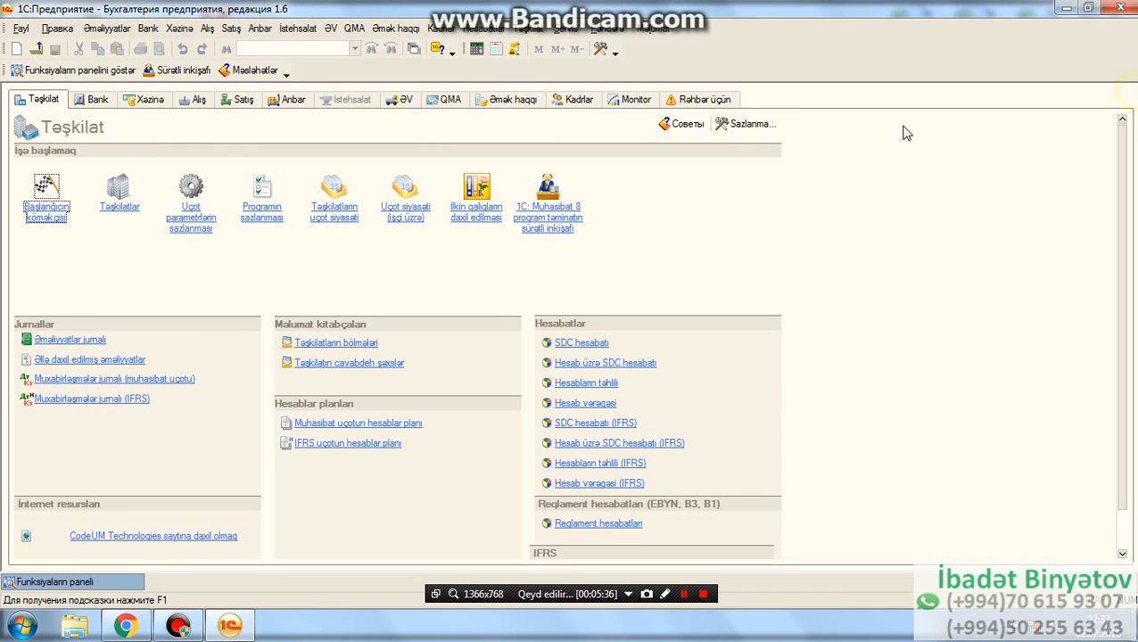
# - Start a new Əmək haqqı (ödənişə) document, view its Qeyd etmək options, then discard it unsaved and close the list
pyautogui.click(395, 28)
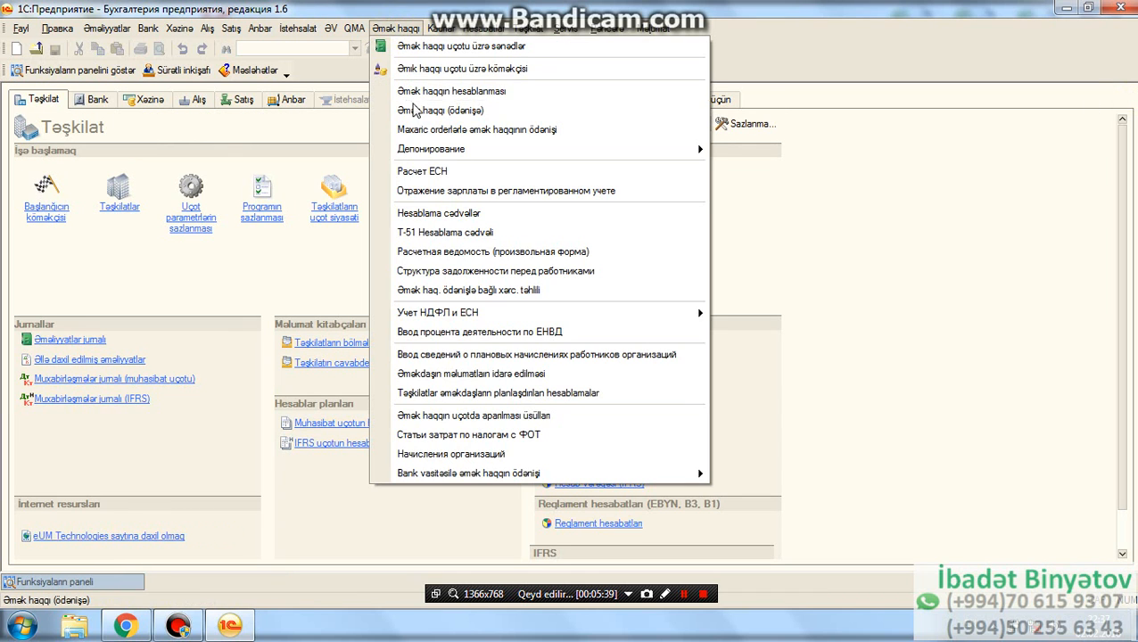
pyautogui.click(423, 109)
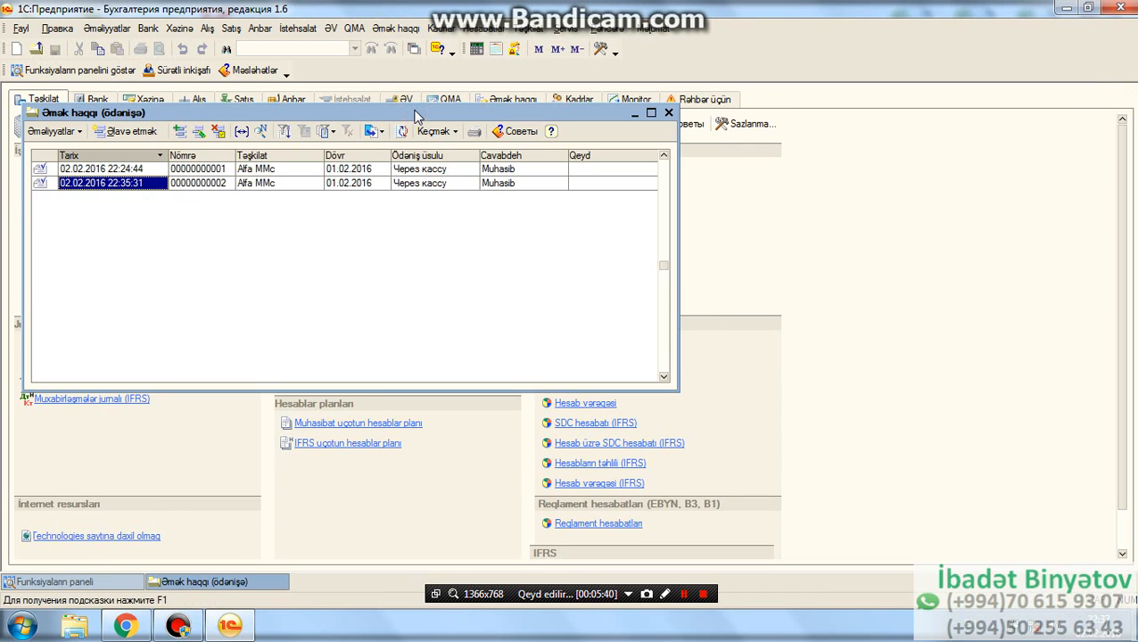
pyautogui.click(125, 131)
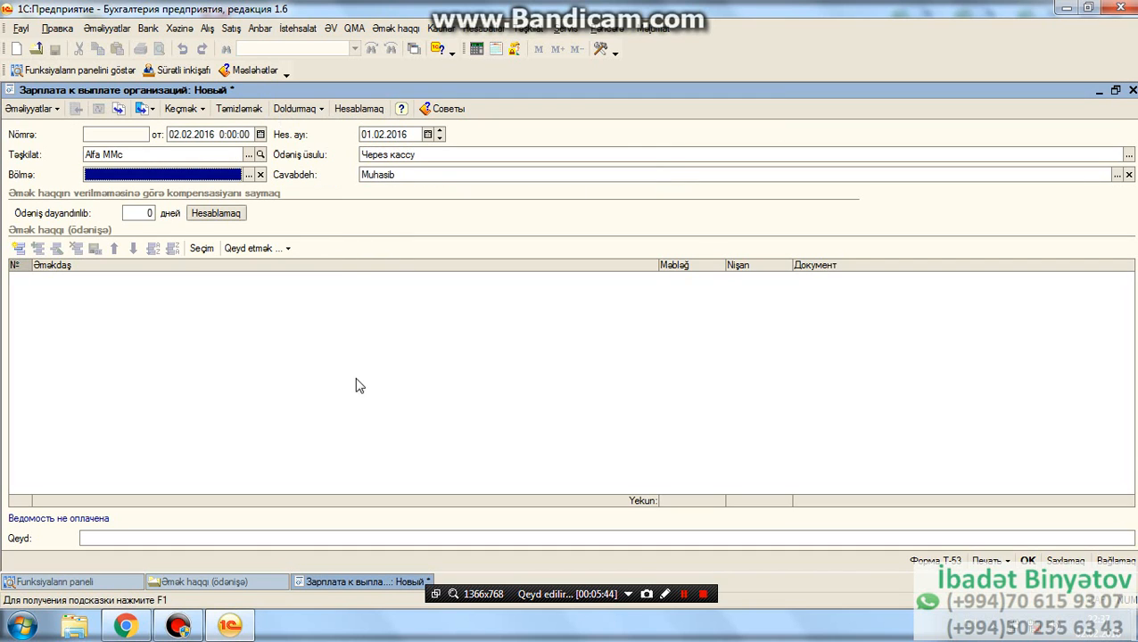
pyautogui.click(279, 250)
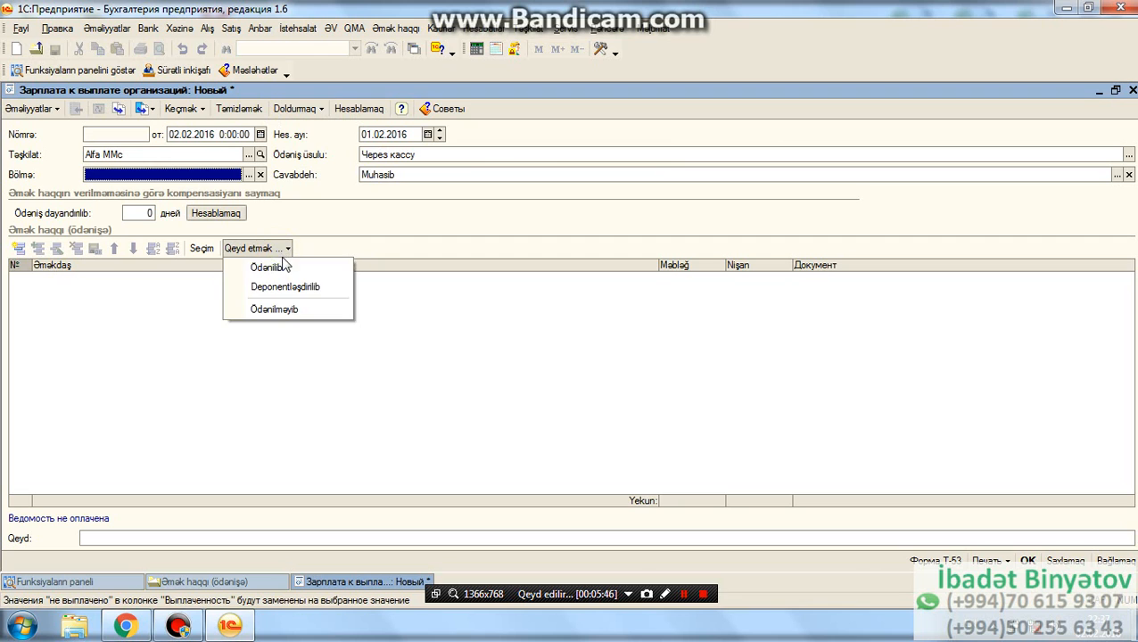
pyautogui.click(490, 389)
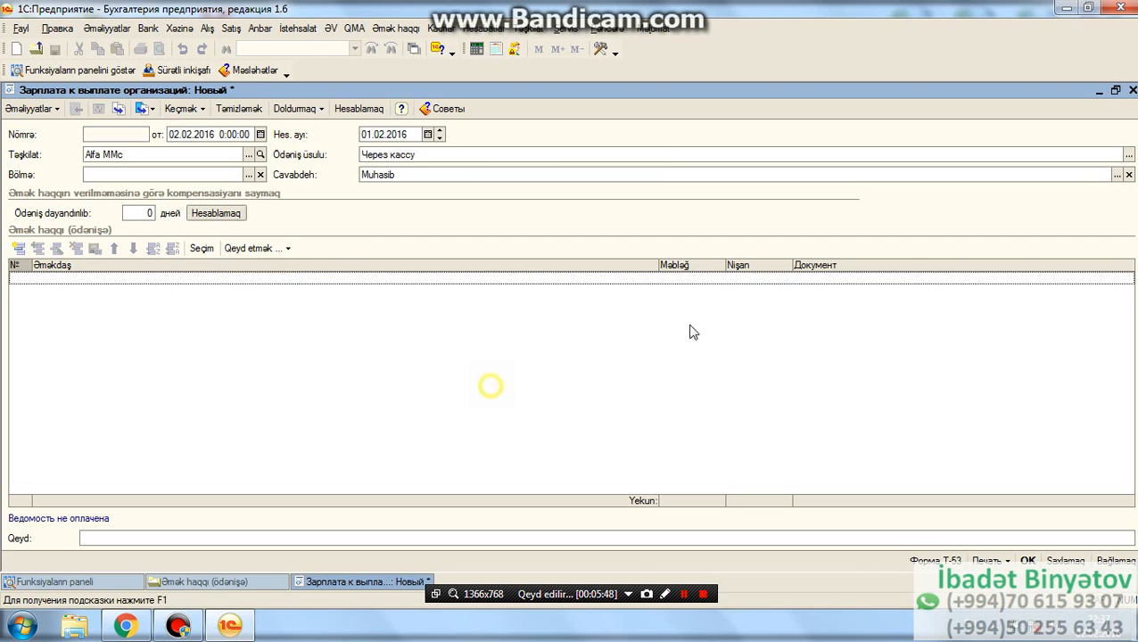
pyautogui.click(1133, 90)
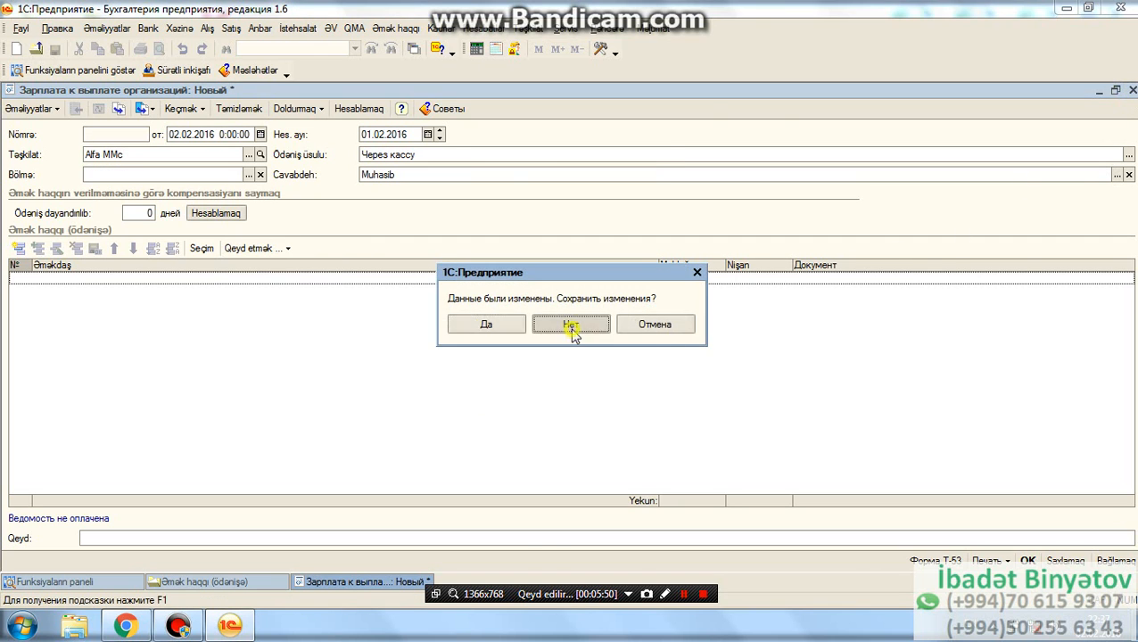
pyautogui.click(574, 328)
pyautogui.click(669, 112)
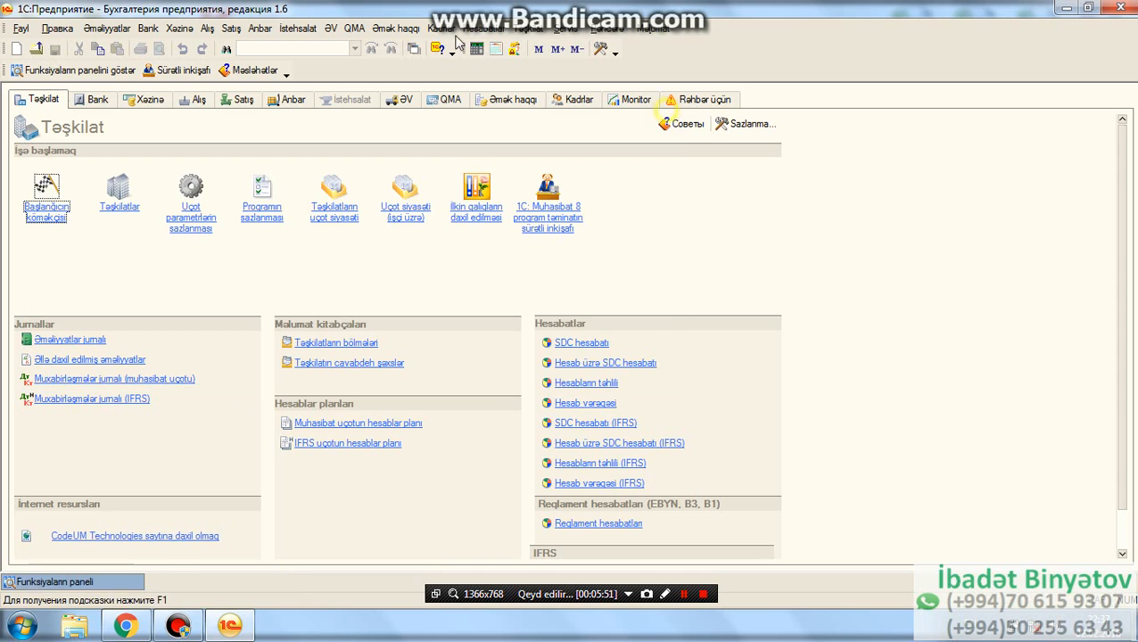
# - Start a new cash expense order, select the operation type Cədvəl üzrə əmək haqqın ödənilməsi, then cancel and close the Xəzinə məxaric orderləri list
pyautogui.click(180, 28)
pyautogui.click(209, 84)
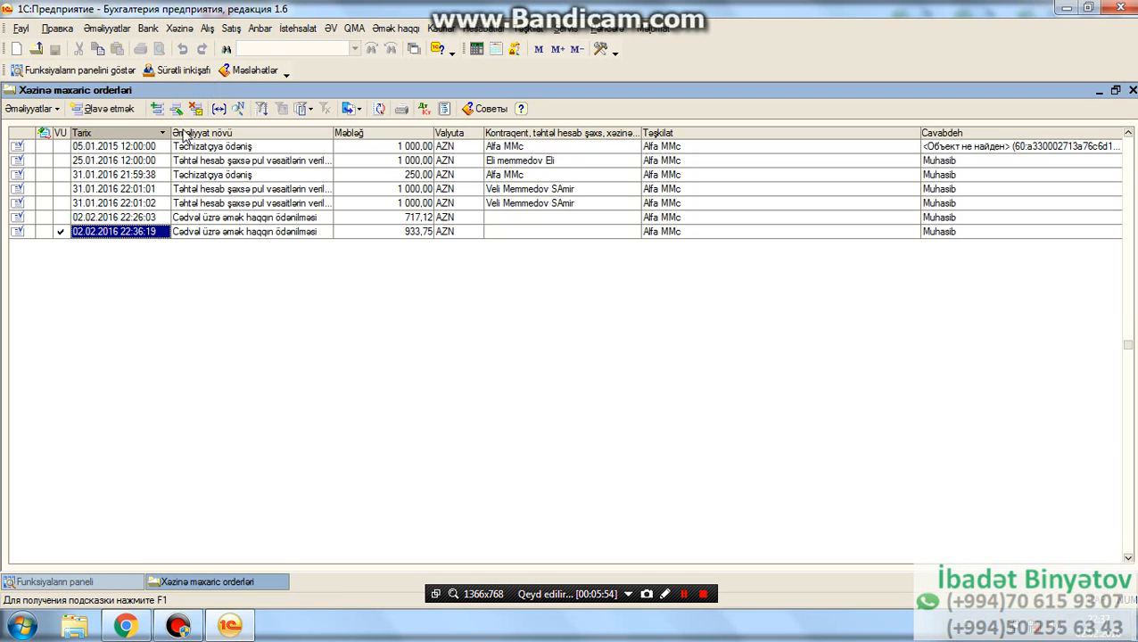
pyautogui.click(124, 114)
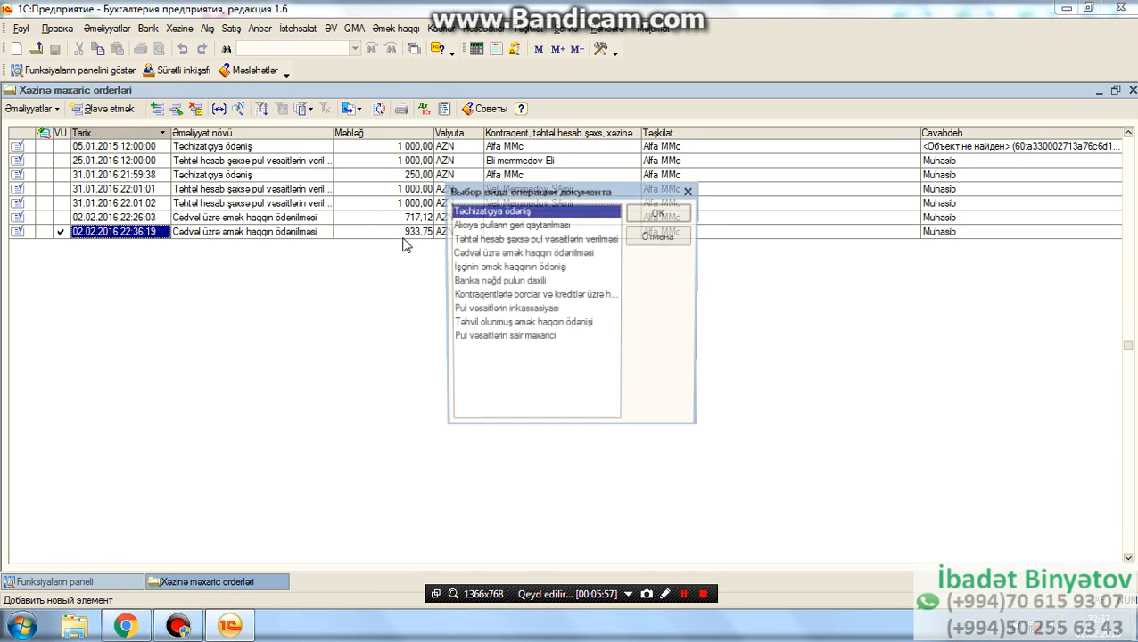
pyautogui.click(505, 254)
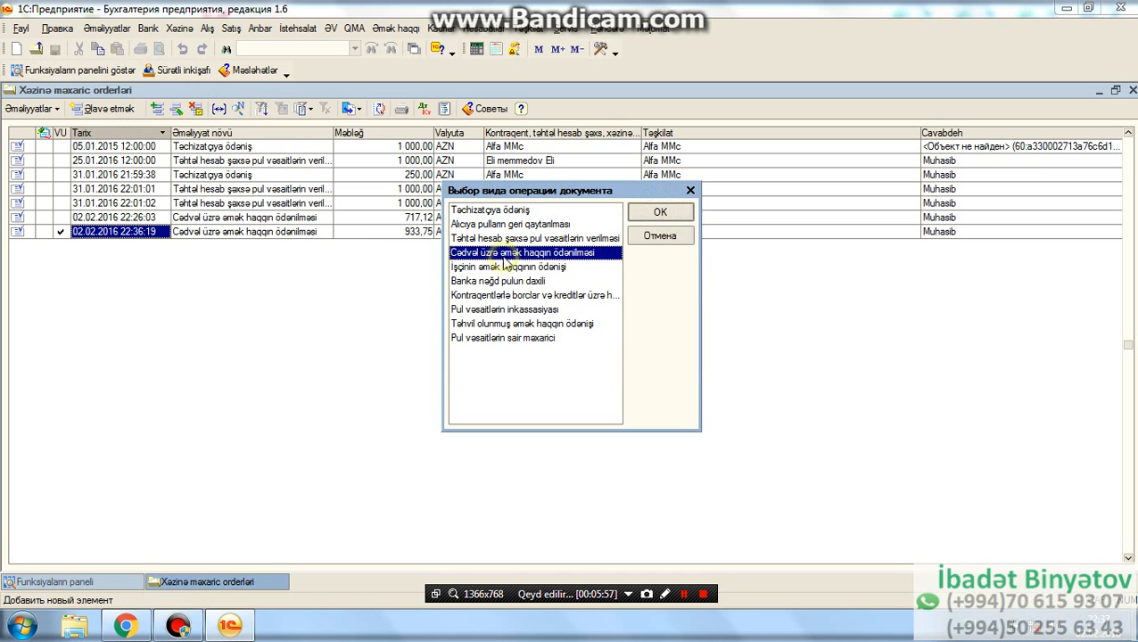
pyautogui.click(691, 191)
pyautogui.click(1132, 90)
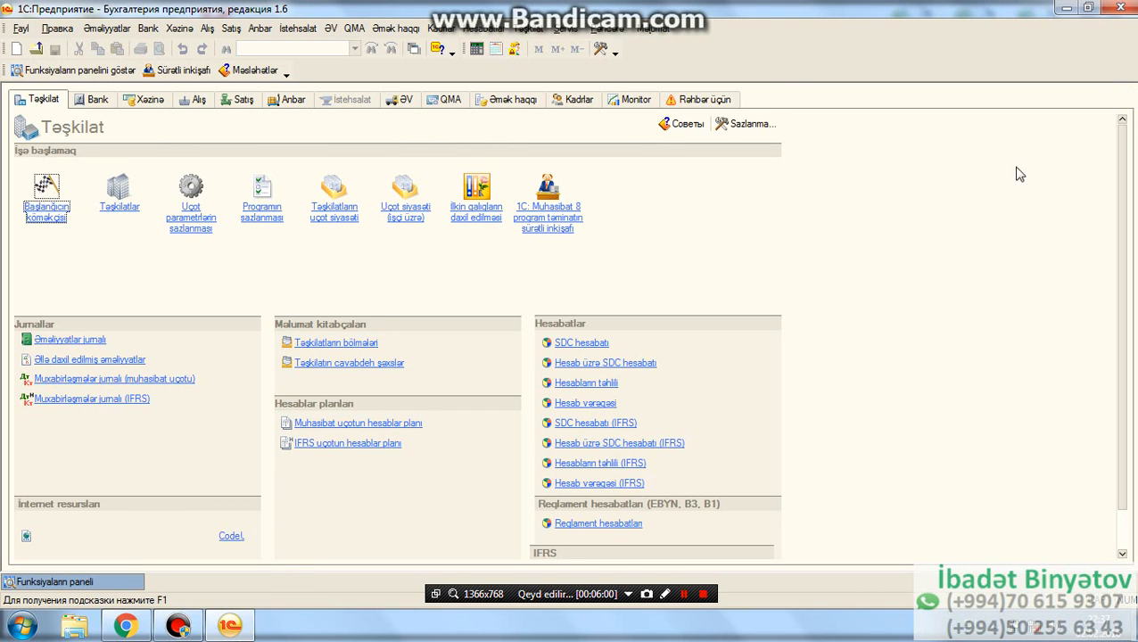